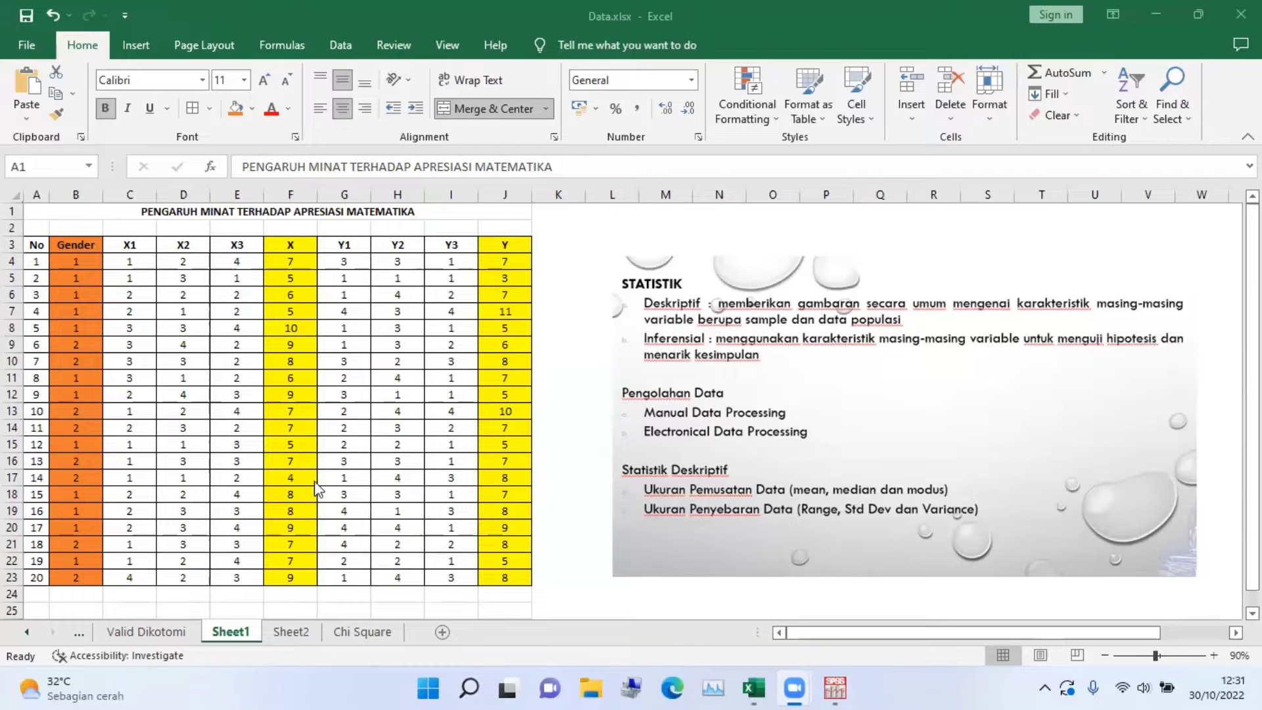
# Review the row 3 column headers on Sheet1, going across from No and Gender to Y
pyautogui.click(32, 245)
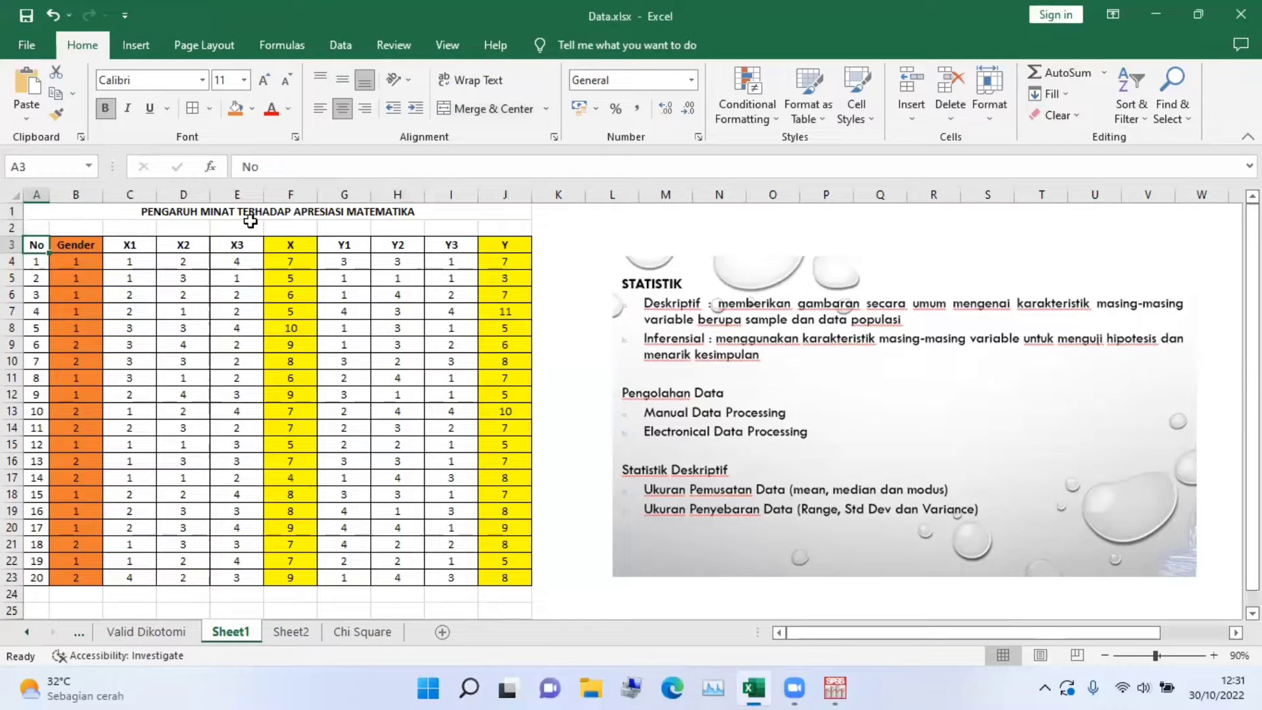
pyautogui.hotkey('shift', 'Right')
pyautogui.hotkey('shift', 'Right')
pyautogui.hotkey('shift', 'Right')
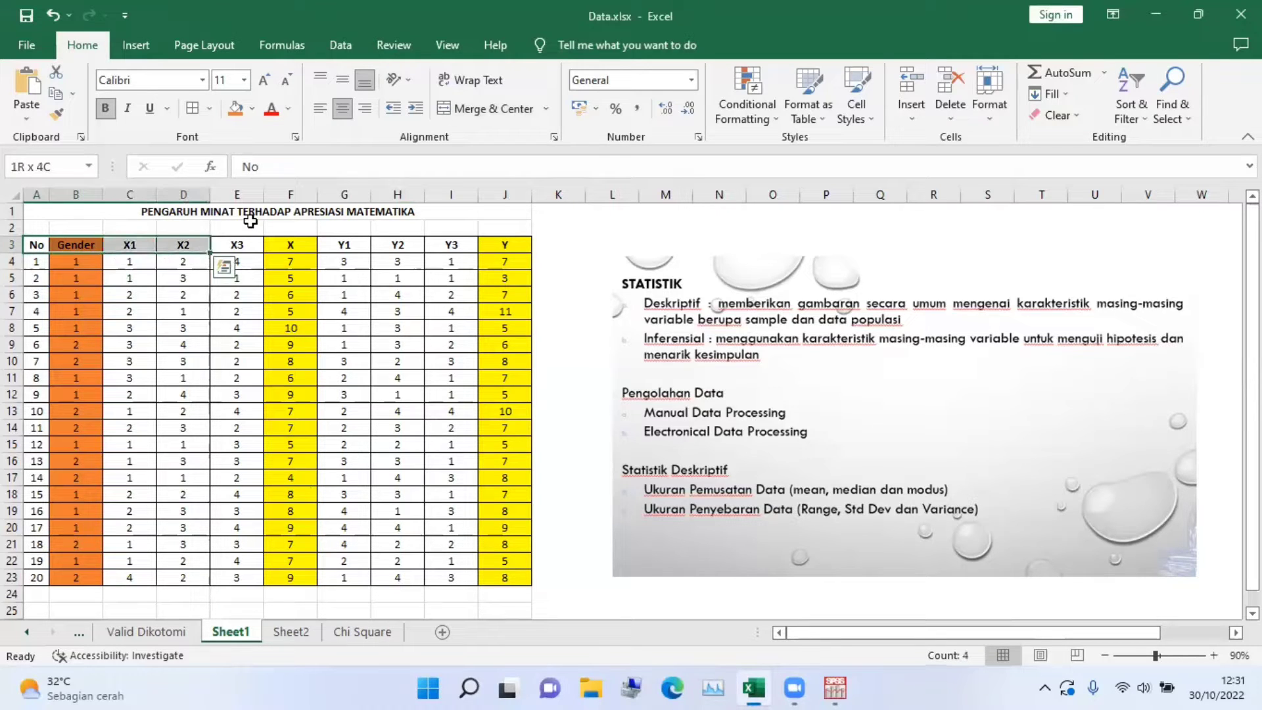
pyautogui.press('Right')
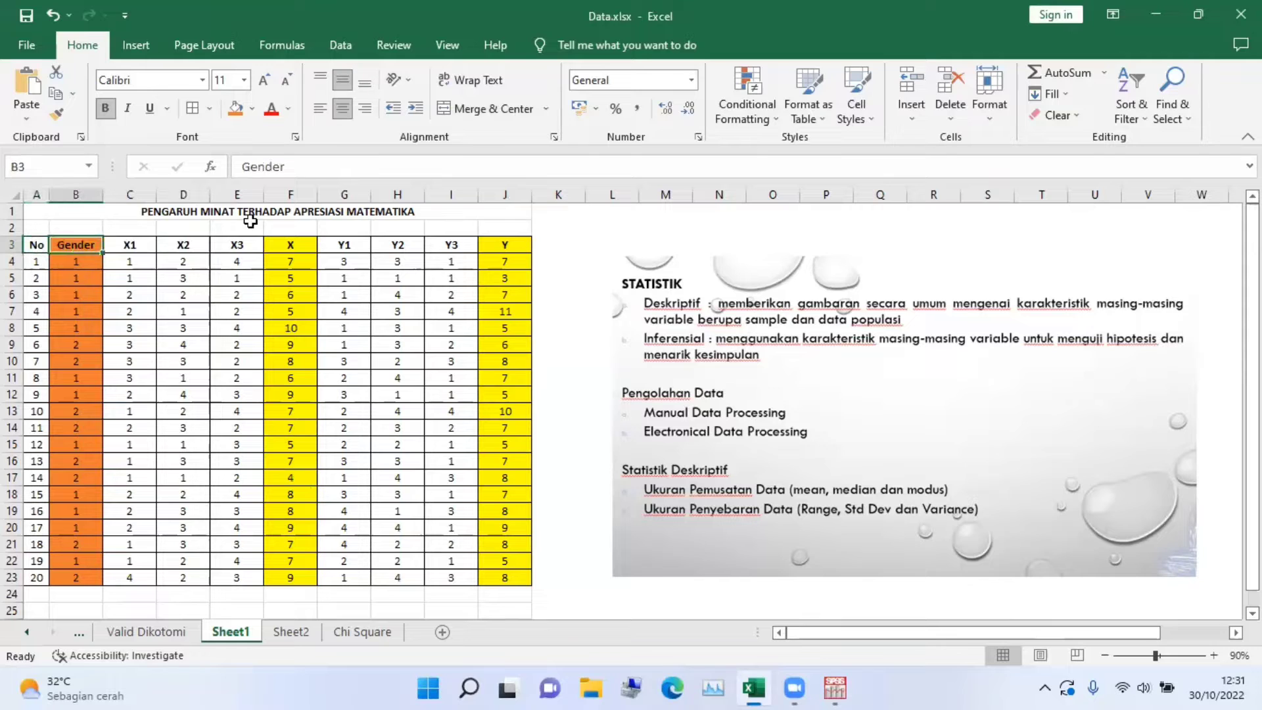
pyautogui.hotkey('shift', 'Right')
pyautogui.hotkey('shift', 'Right')
pyautogui.hotkey('shift', 'Right')
pyautogui.hotkey('shift', 'Right')
pyautogui.hotkey('shift', 'Right')
pyautogui.hotkey('shift', 'Right')
pyautogui.hotkey('shift', 'Right')
pyautogui.hotkey('shift', 'Right')
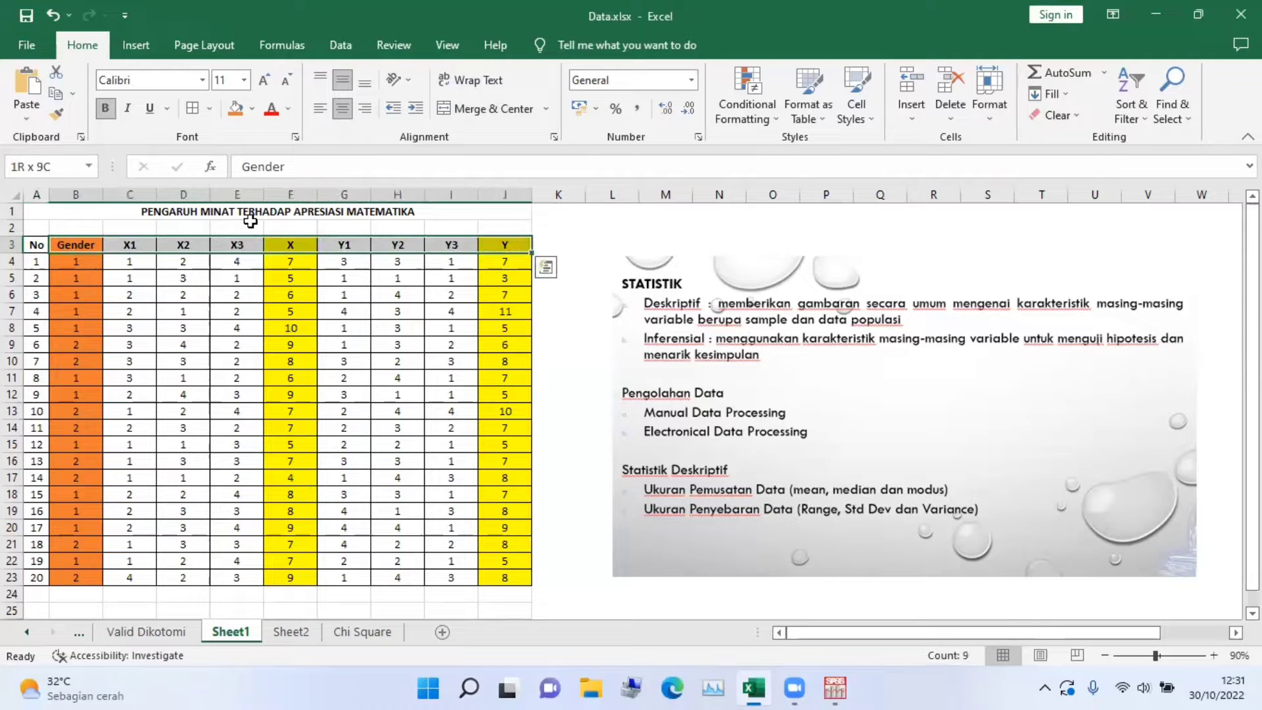
# Select the variable names from Gender to Y in cells A1:A9 of Sheet2
pyautogui.click(303, 630)
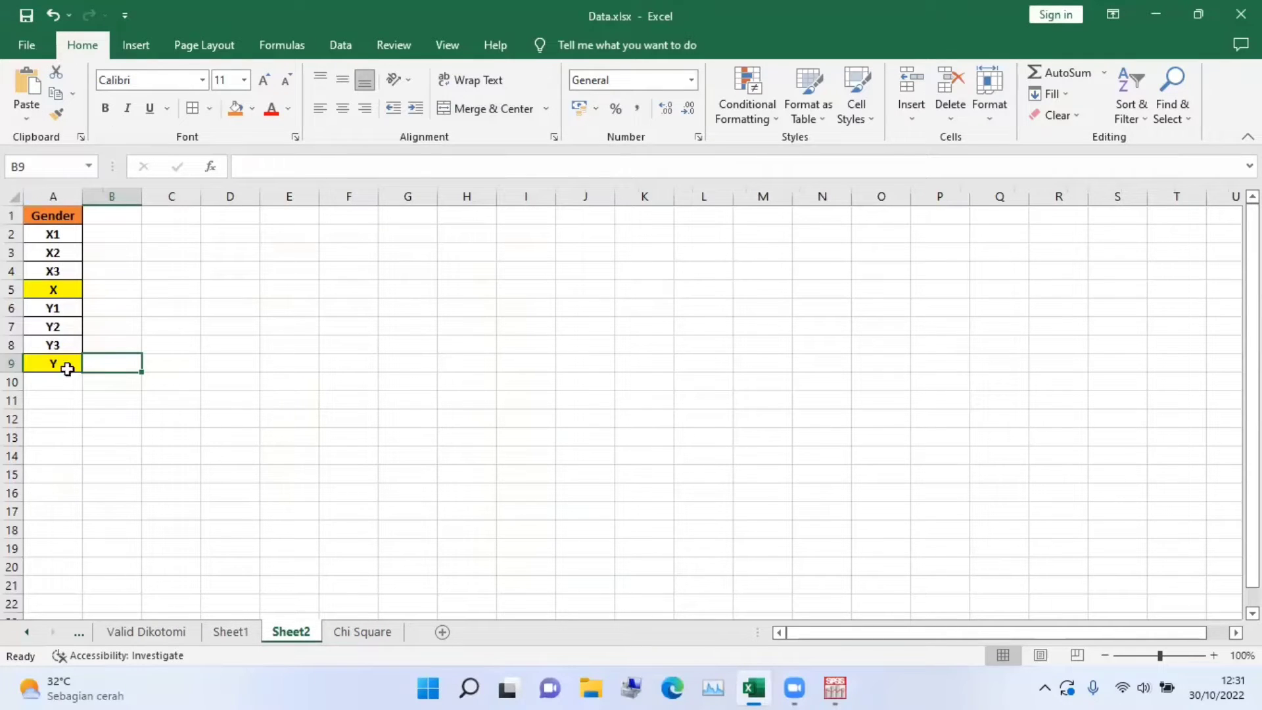
pyautogui.click(51, 219)
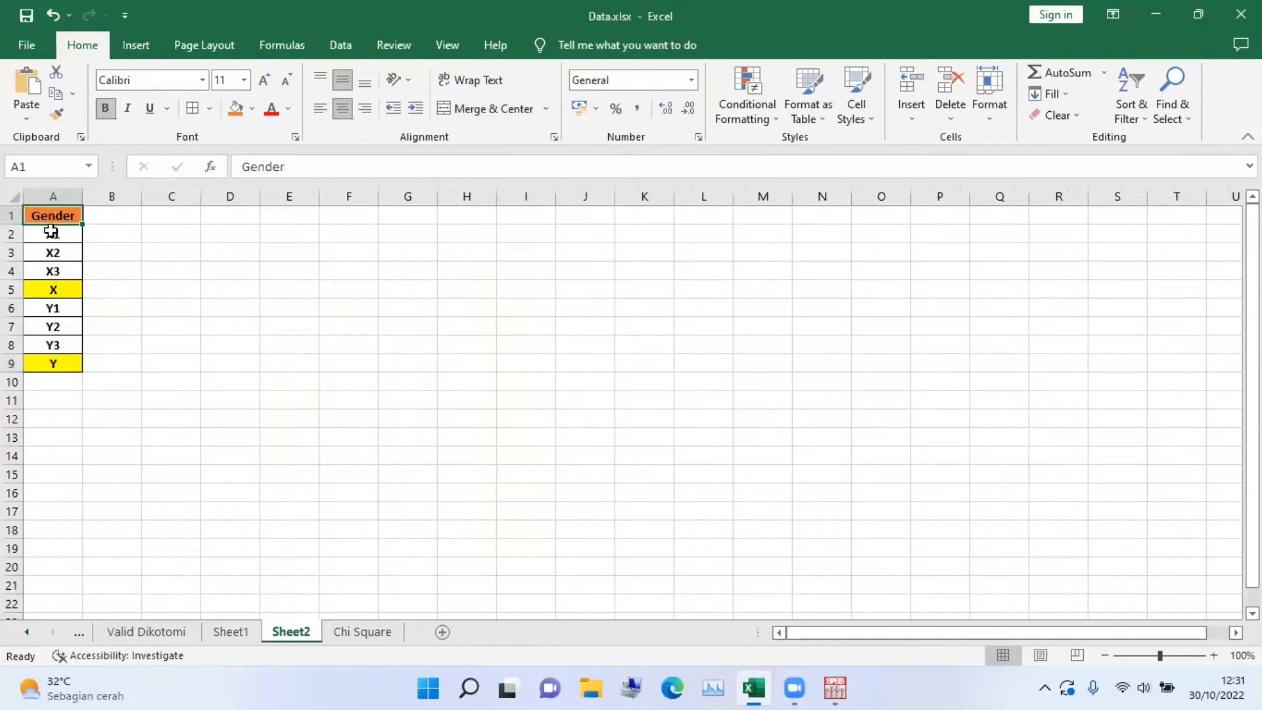
pyautogui.moveTo(50, 219); pyautogui.dragTo(51, 308)
pyautogui.hotkey('shift', 'Down')
pyautogui.hotkey('shift', 'Down')
pyautogui.hotkey('shift', 'Down')
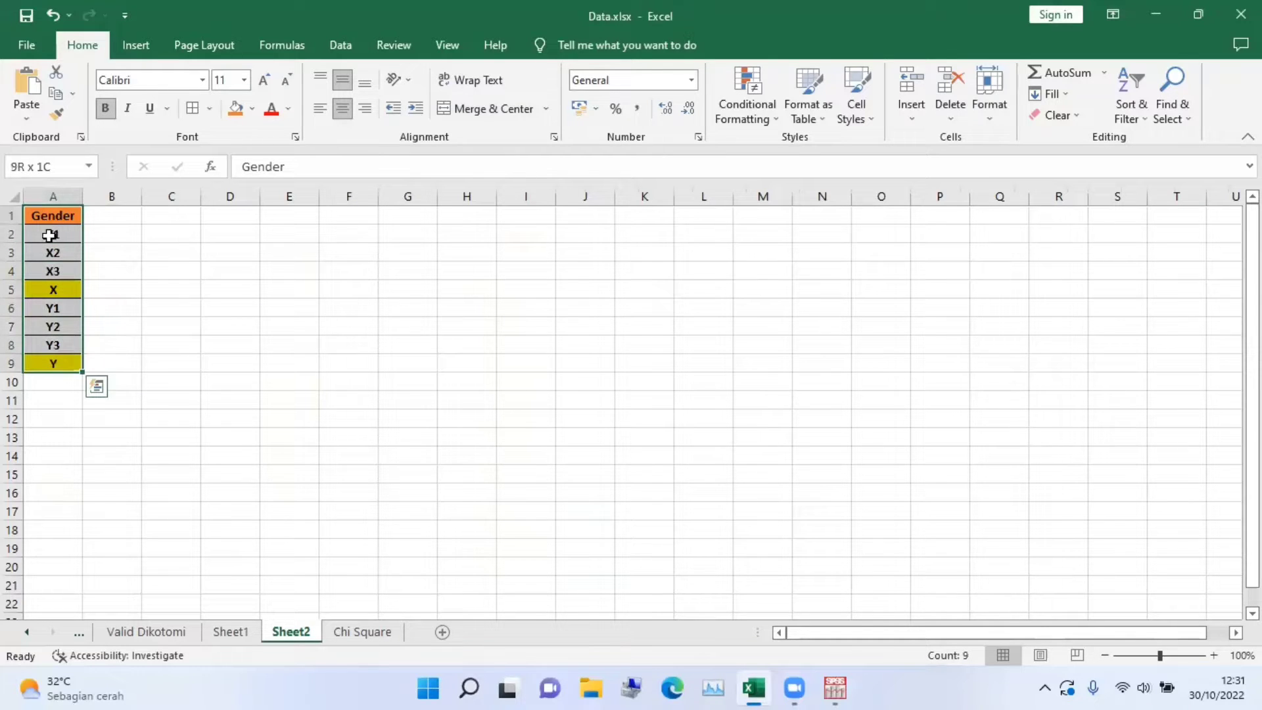
pyautogui.hotkey('ctrl', 'q')
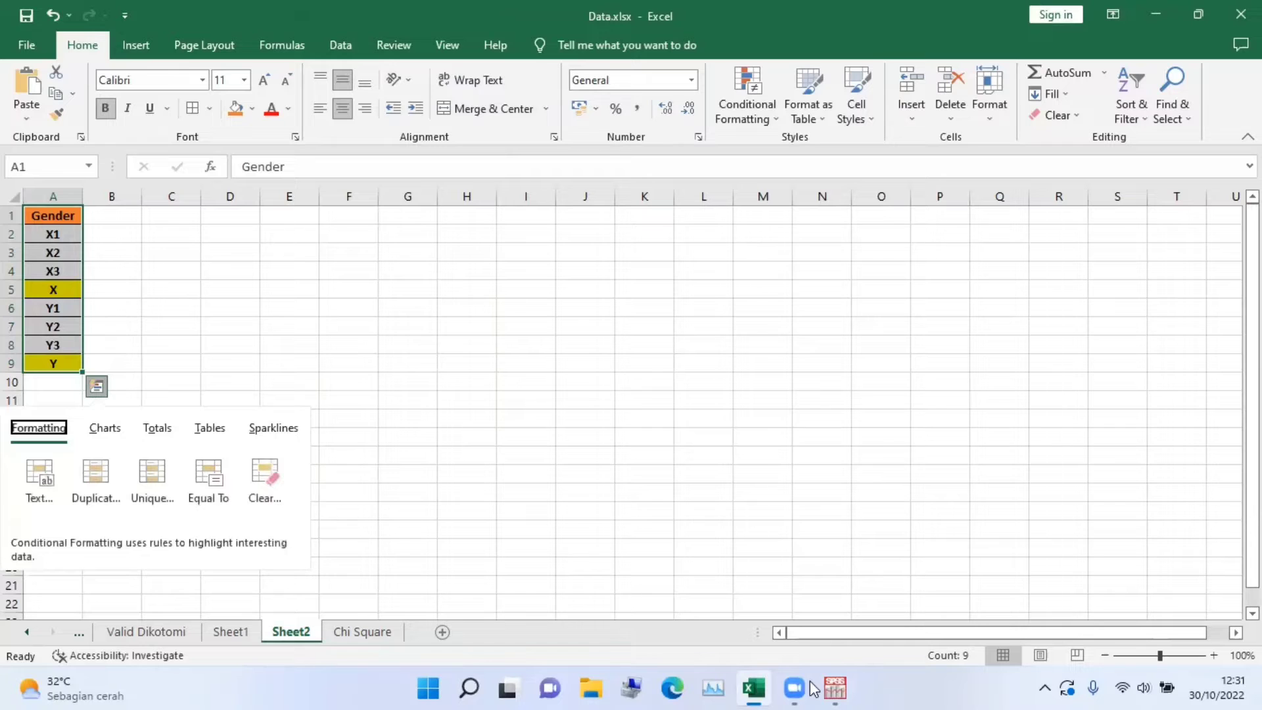
# Switch to SPSS and look at the empty Data View, returning to Variable View
pyautogui.click(839, 684)
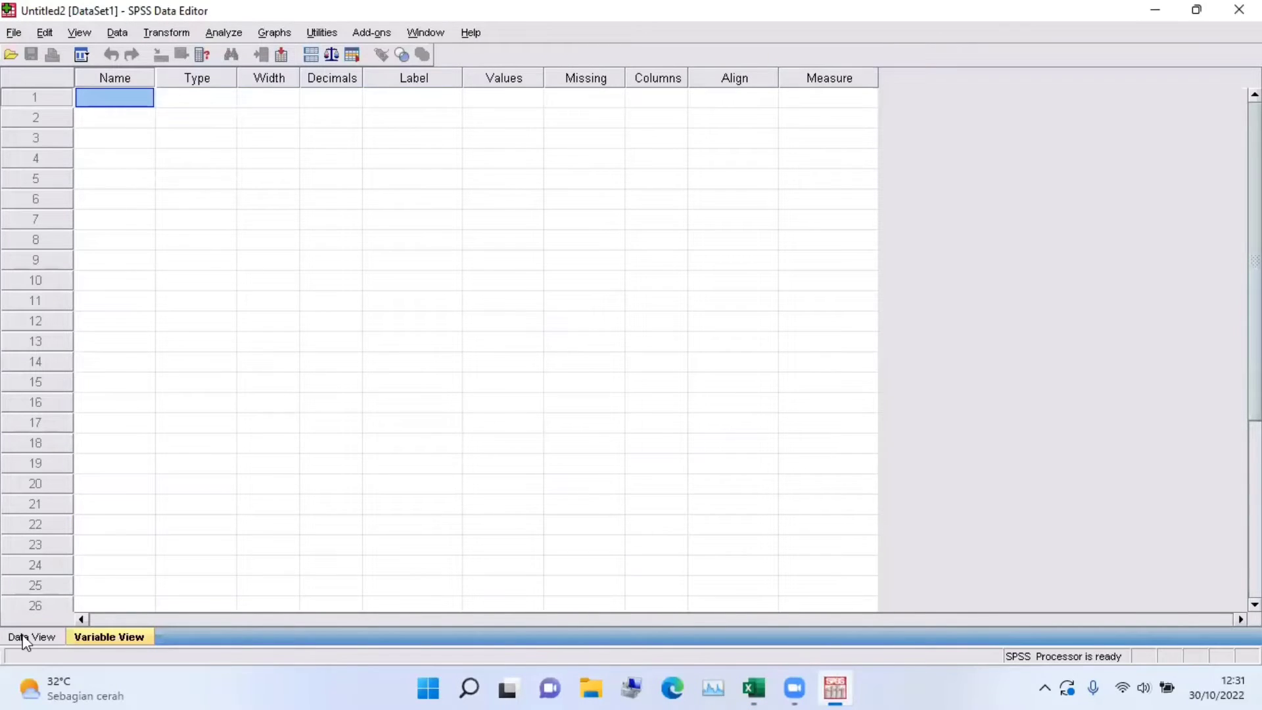
pyautogui.click(45, 640)
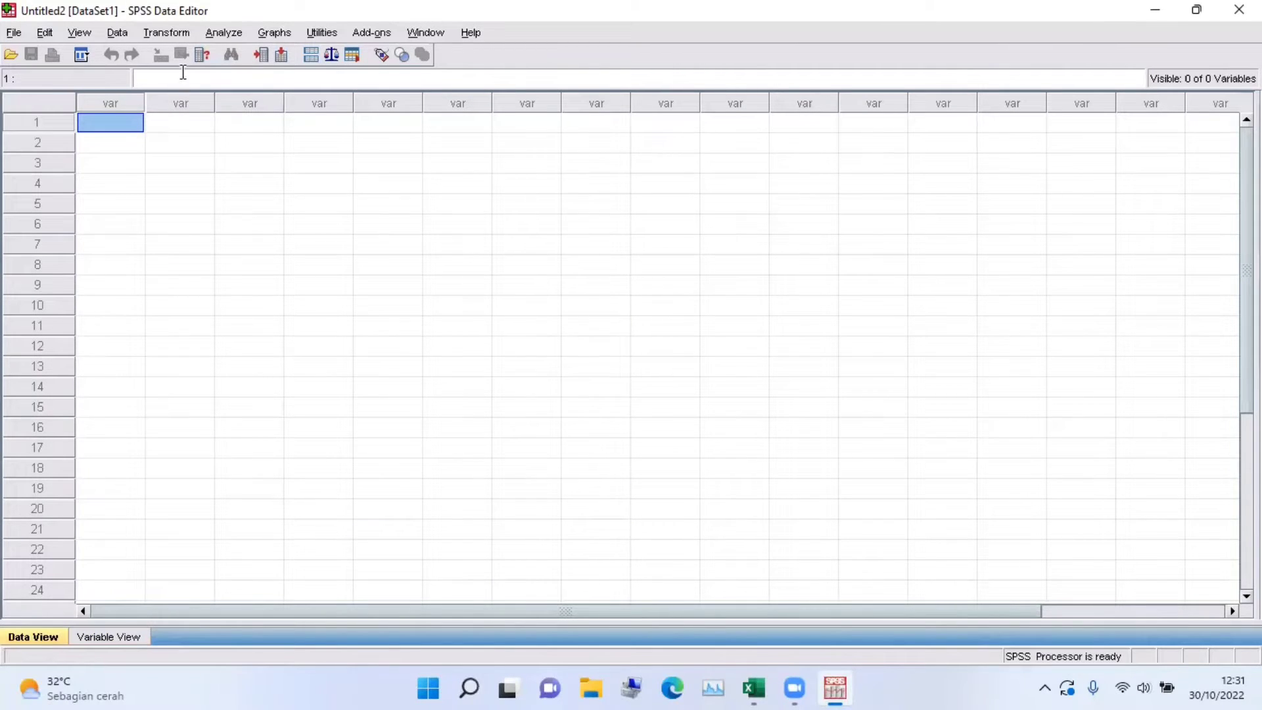
pyautogui.click(116, 637)
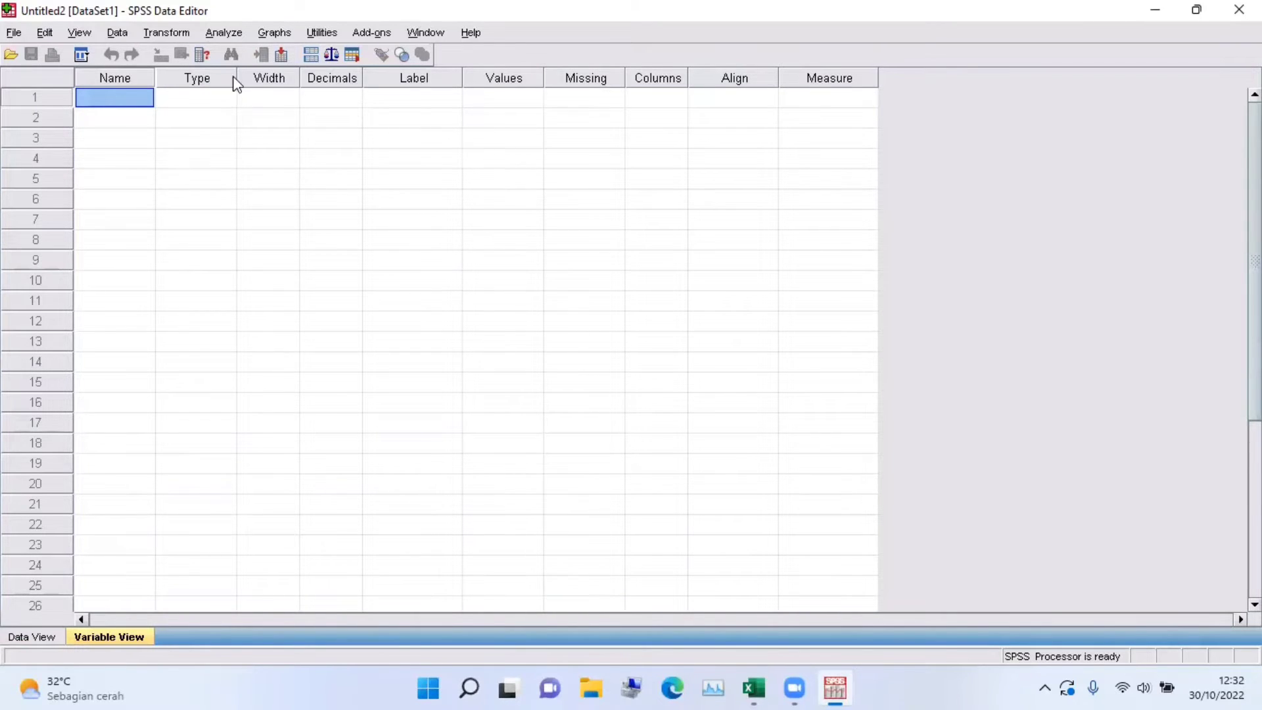
# Copy the selected names from Excel's Sheet2 and paste them into the Name column of SPSS Variable View, starting at row 1
pyautogui.hotkey('ctrl', 'c')
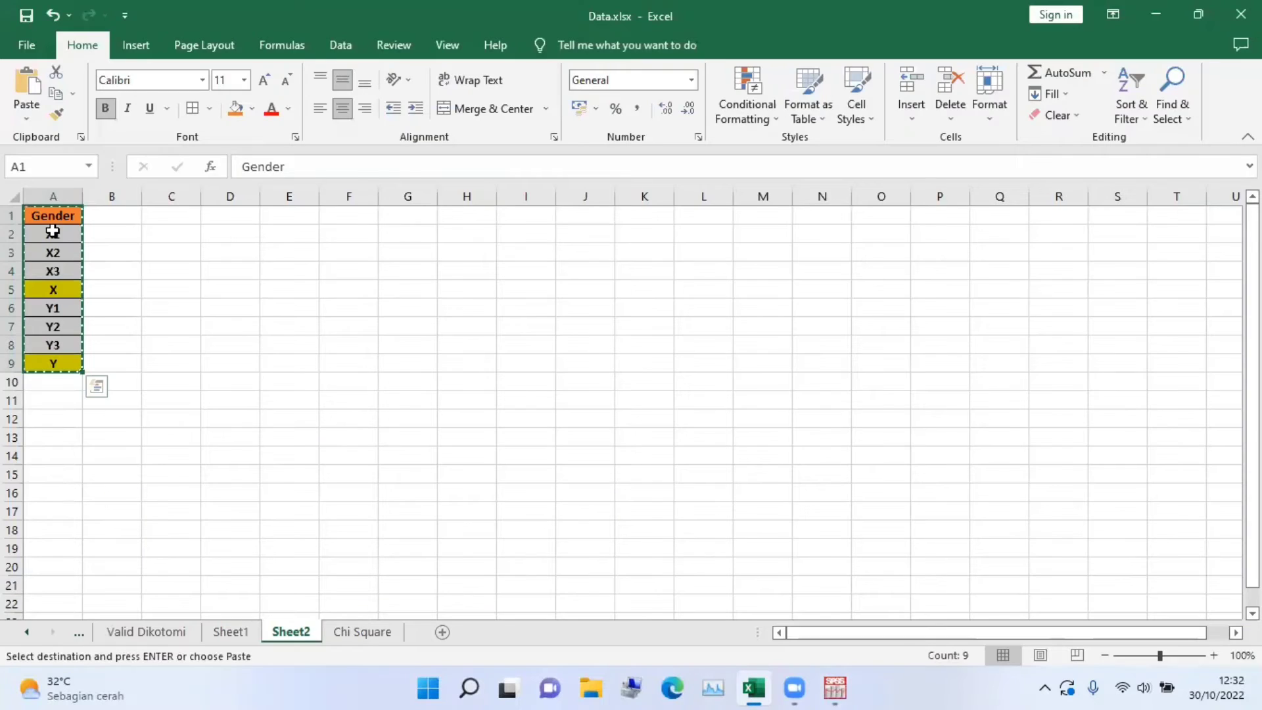
pyautogui.click(836, 687)
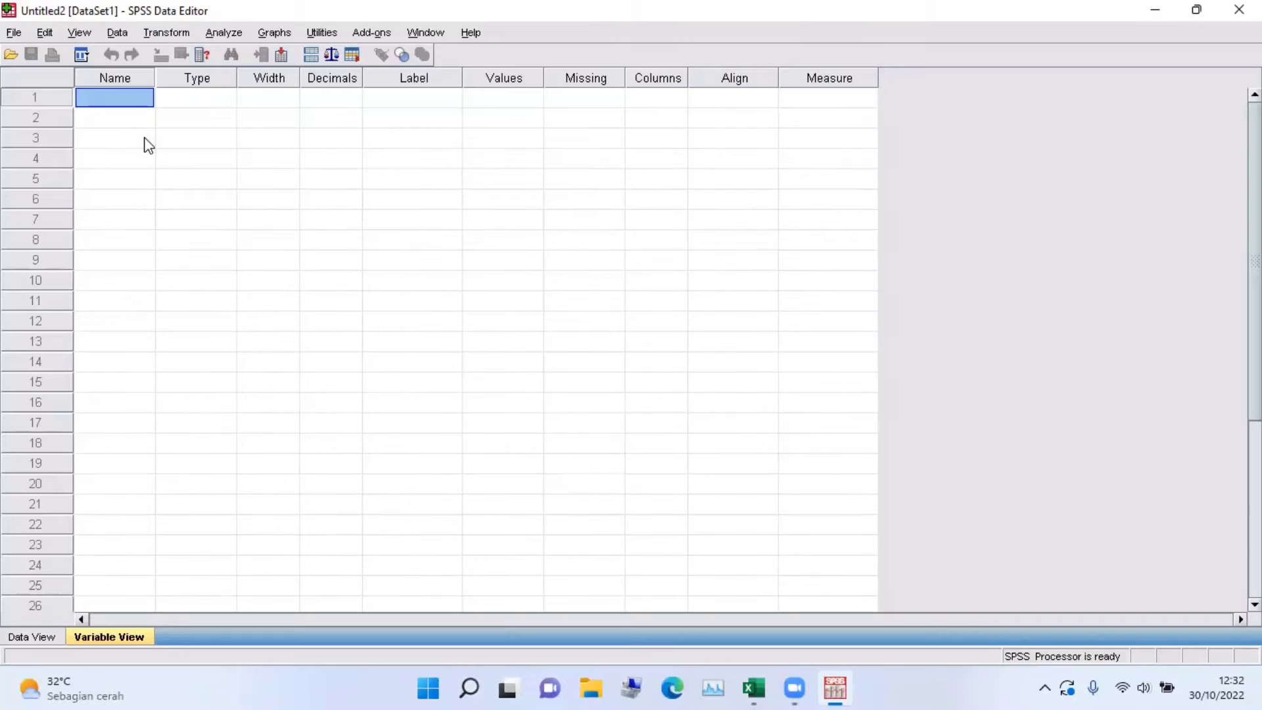
pyautogui.hotkey('ctrl', 'v')
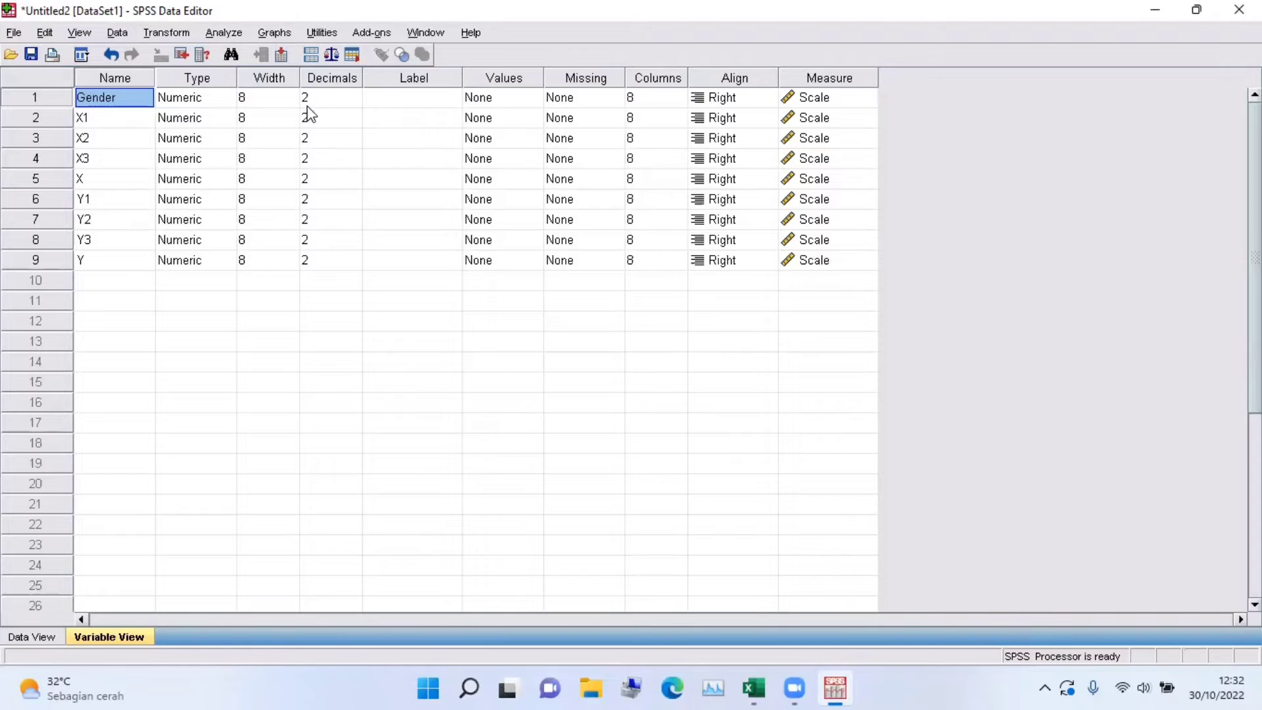
# Set the decimals to 0 for the variables Gender, X1, X2 and X3
pyautogui.click(349, 103)
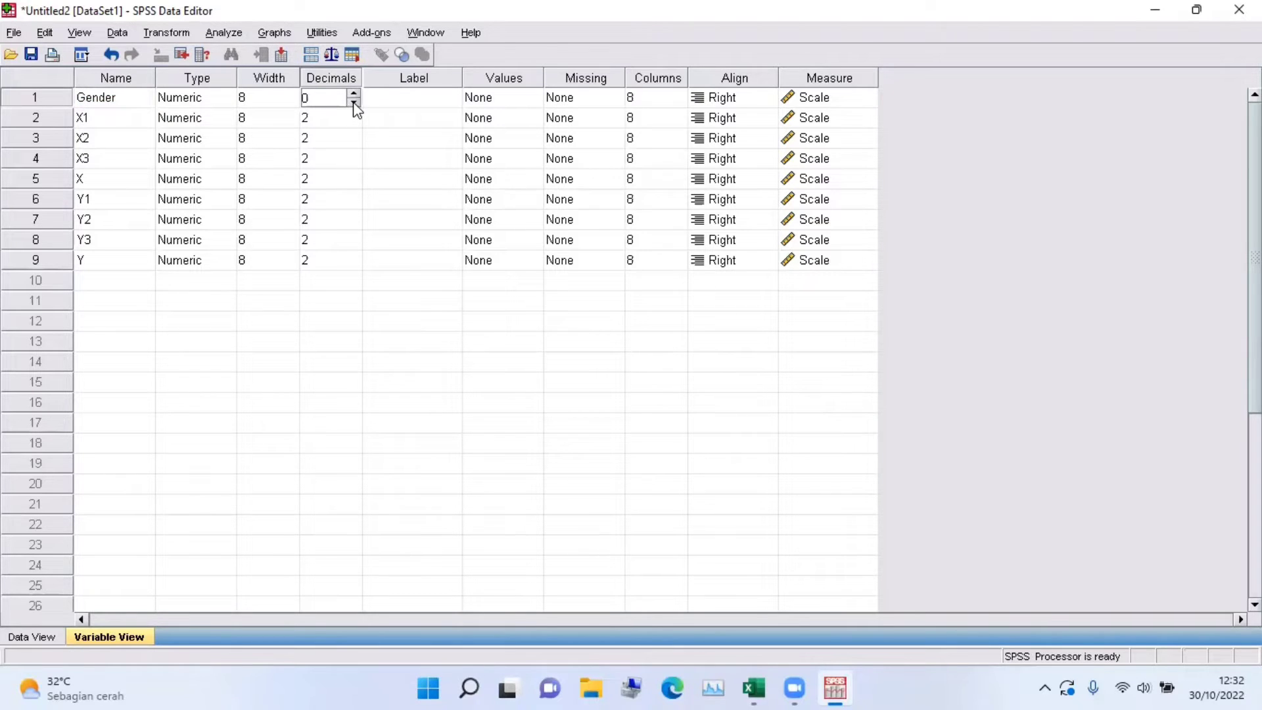
pyautogui.click(353, 122)
pyautogui.doubleClick(354, 122)
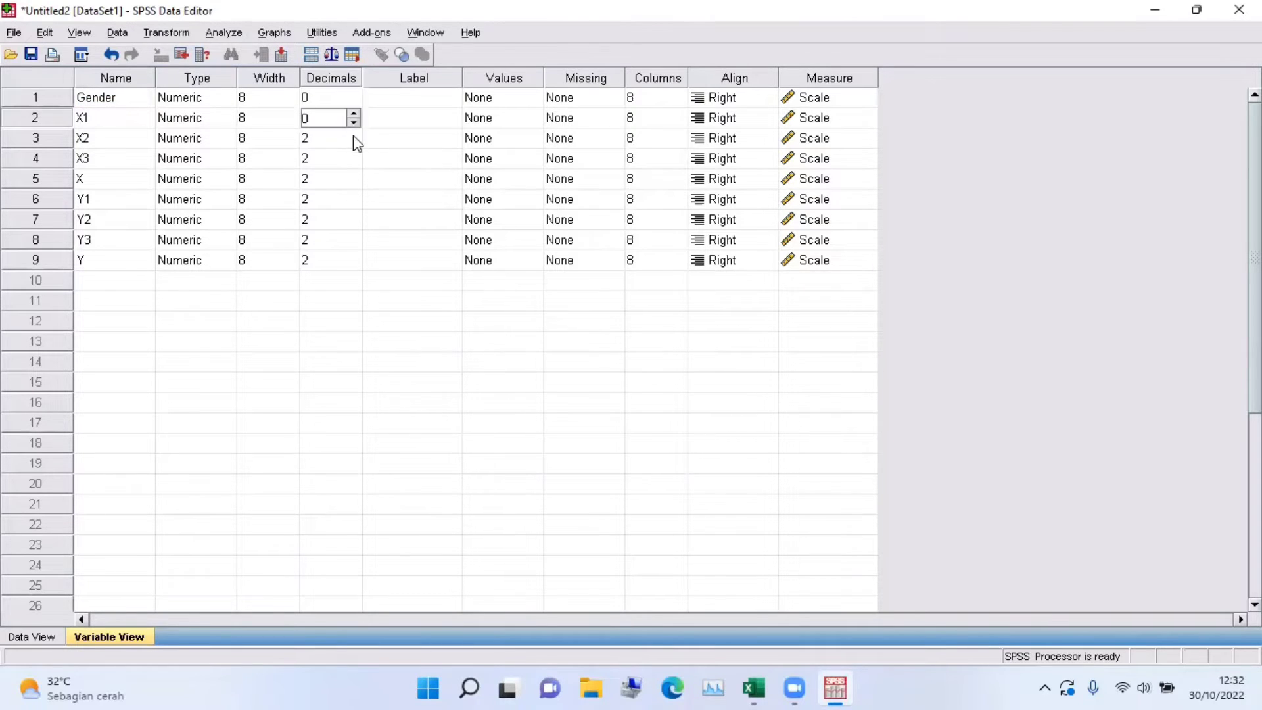
pyautogui.click(357, 143)
pyautogui.doubleClick(355, 142)
pyautogui.click(355, 164)
pyautogui.doubleClick(355, 163)
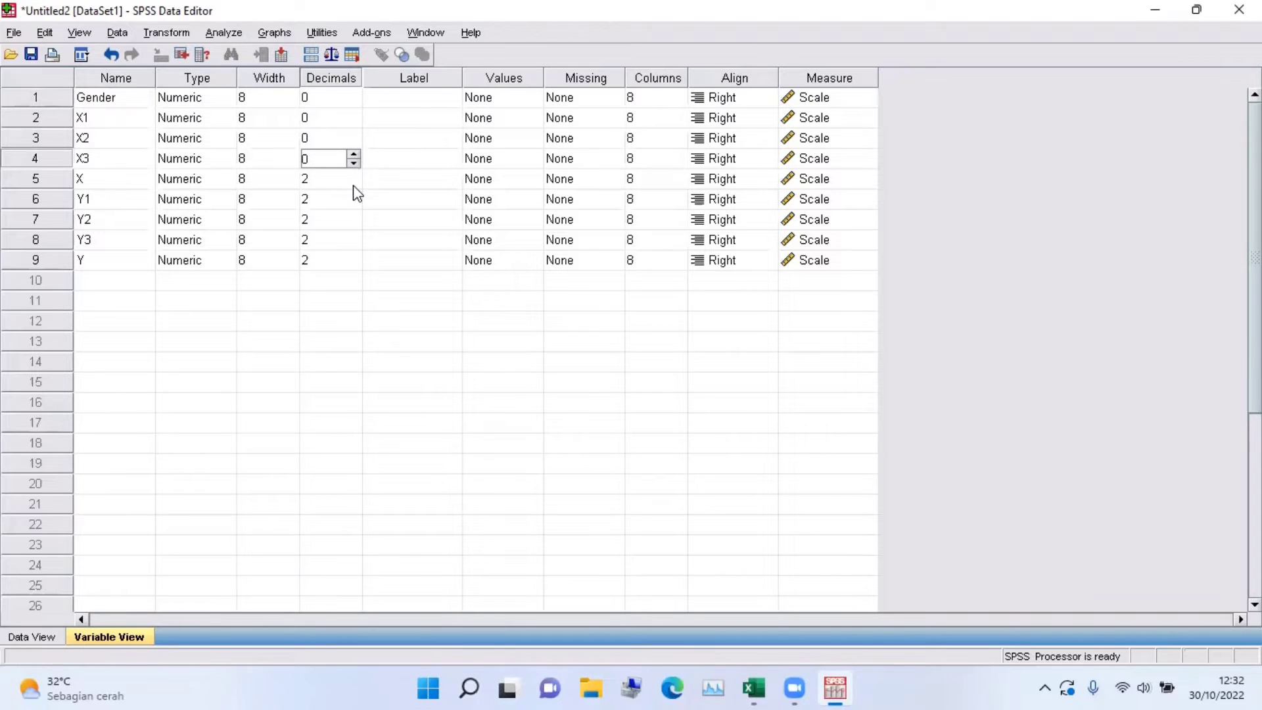
# Set the decimals to 0 for the variables X, Y1, Y2, Y3 and Y
pyautogui.click(353, 186)
pyautogui.doubleClick(353, 186)
pyautogui.click(355, 206)
pyautogui.doubleClick(355, 205)
pyautogui.click(356, 223)
pyautogui.click(356, 224)
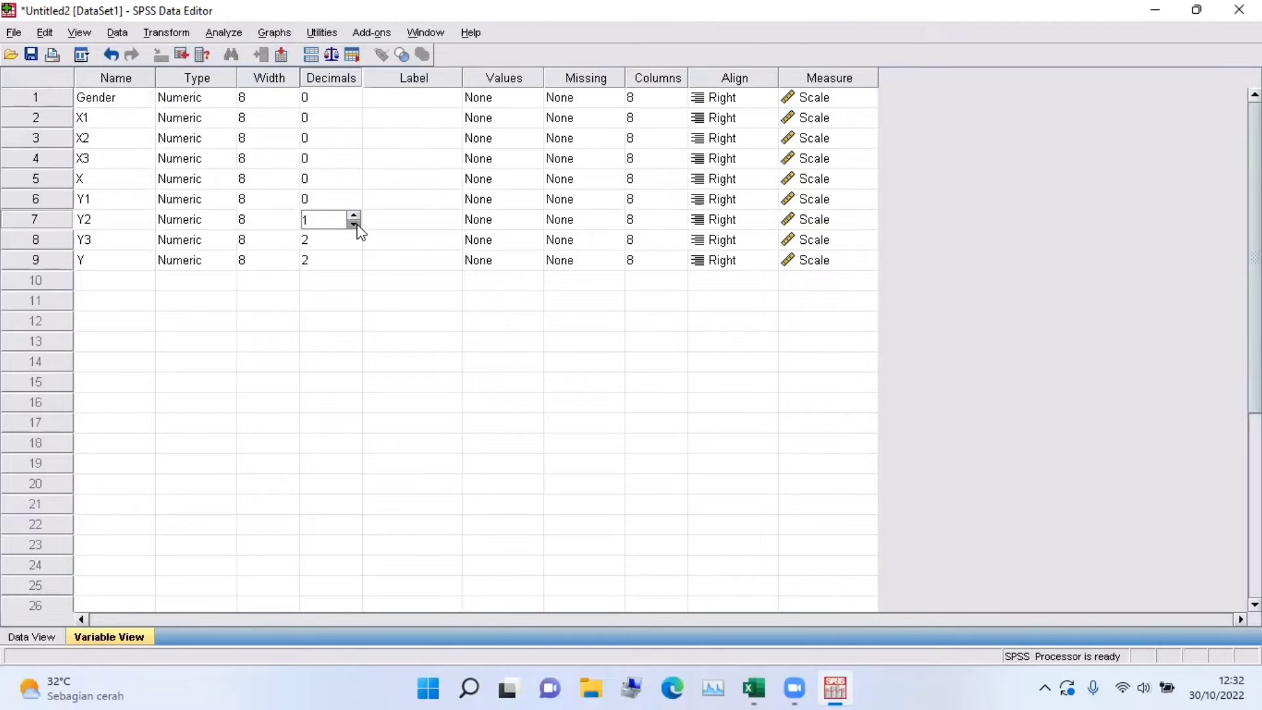
pyautogui.click(357, 224)
pyautogui.doubleClick(355, 243)
pyautogui.click(355, 244)
pyautogui.doubleClick(355, 264)
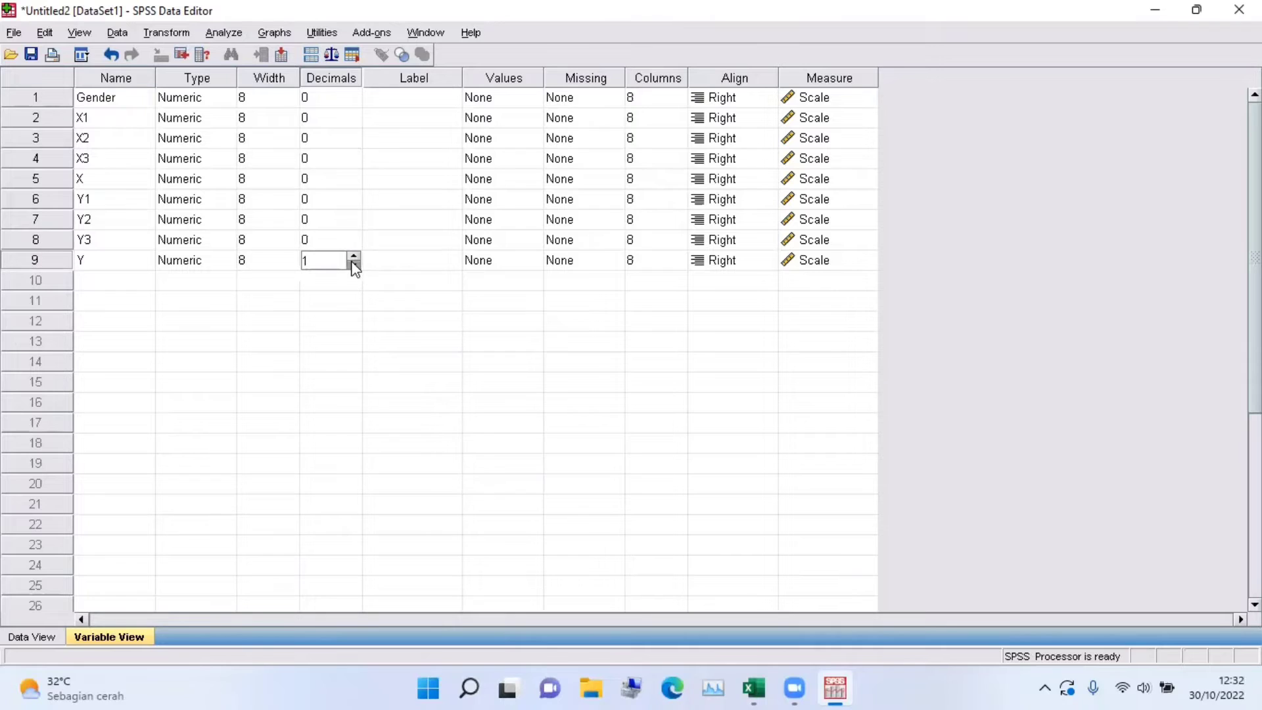
pyautogui.click(354, 265)
# Define Gender's value labels as 1 = "laki-laki" and 2 = "perempuan", and apply them
pyautogui.click(524, 102)
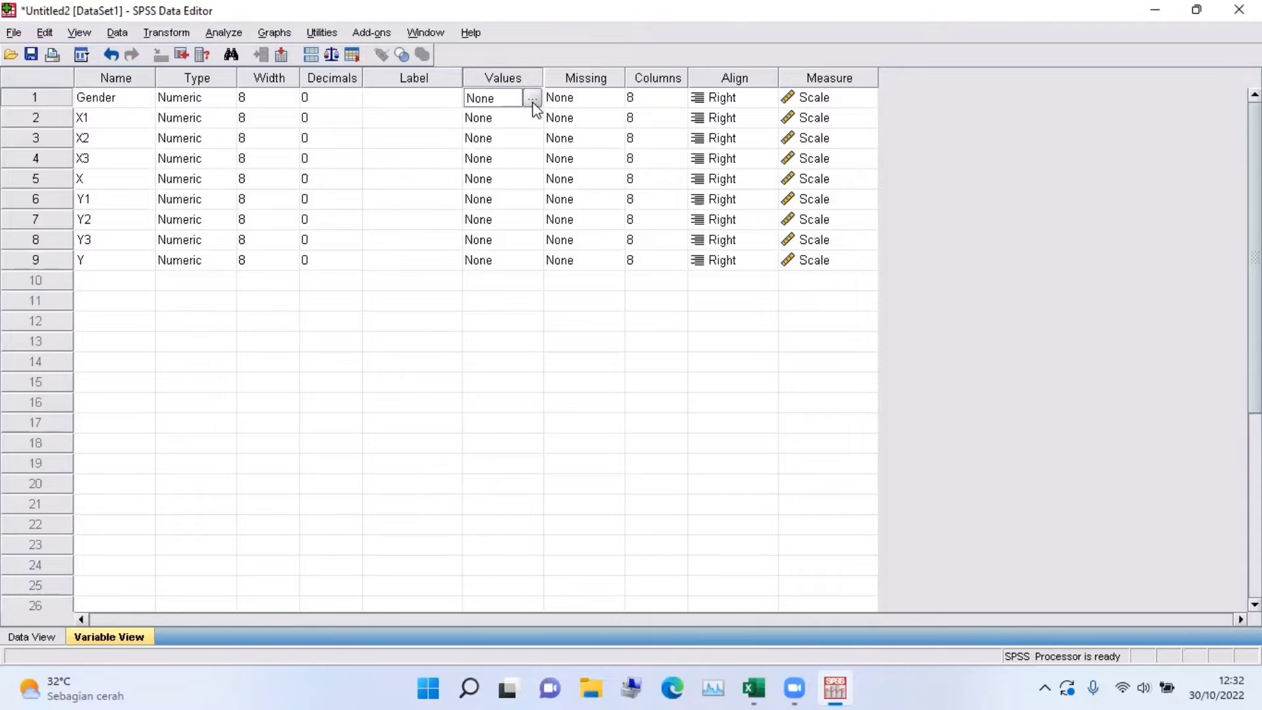
pyautogui.click(532, 99)
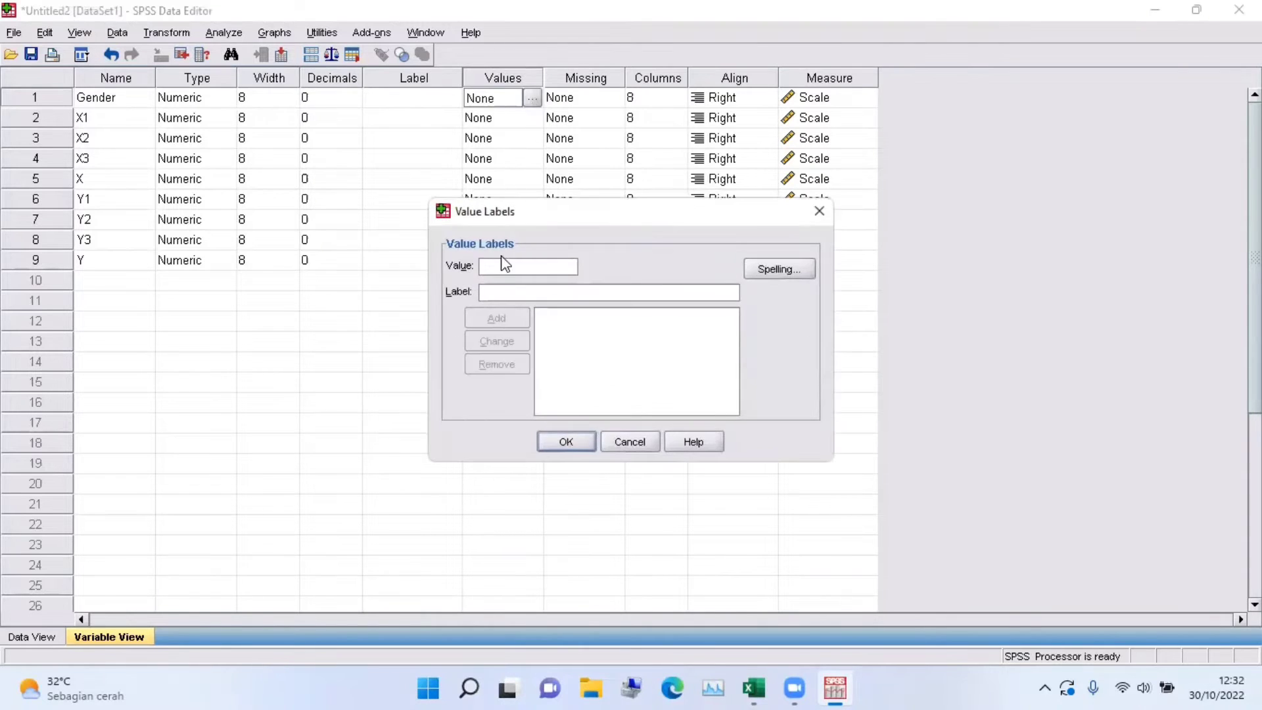
pyautogui.write('1laki')
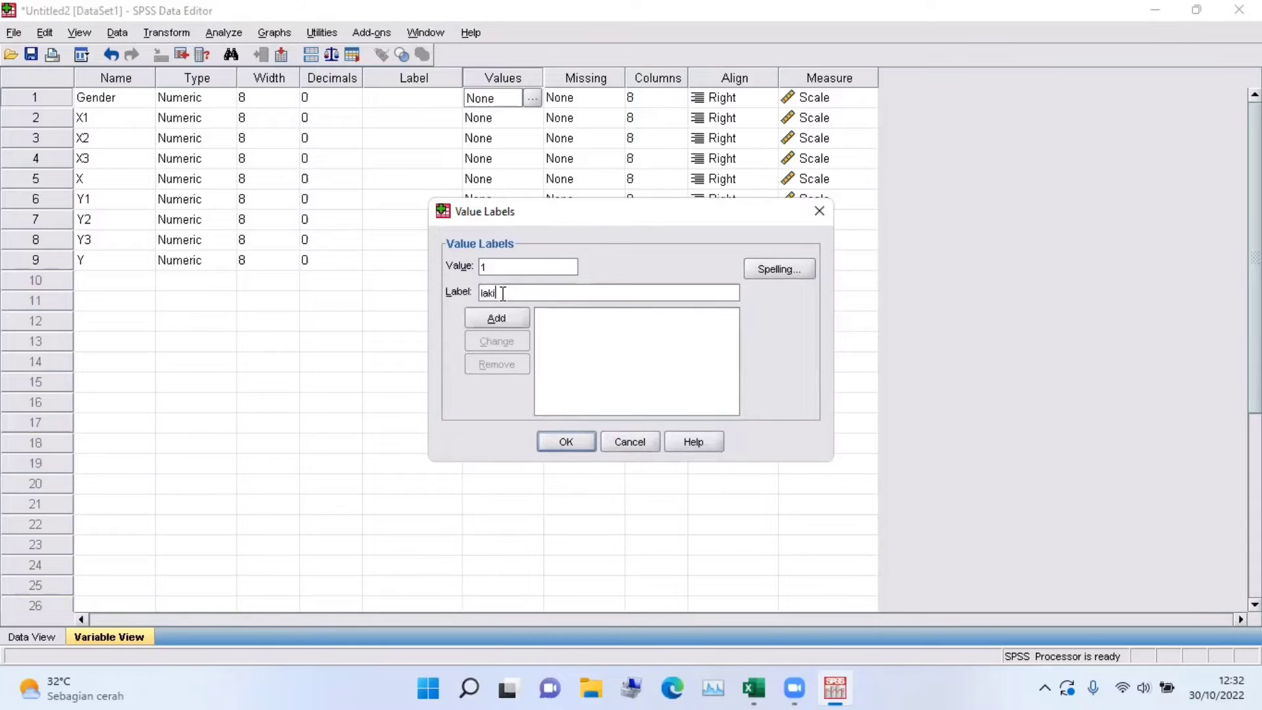
pyautogui.write('-lakiki')
pyautogui.click(508, 317)
pyautogui.click(496, 266)
pyautogui.write('2')
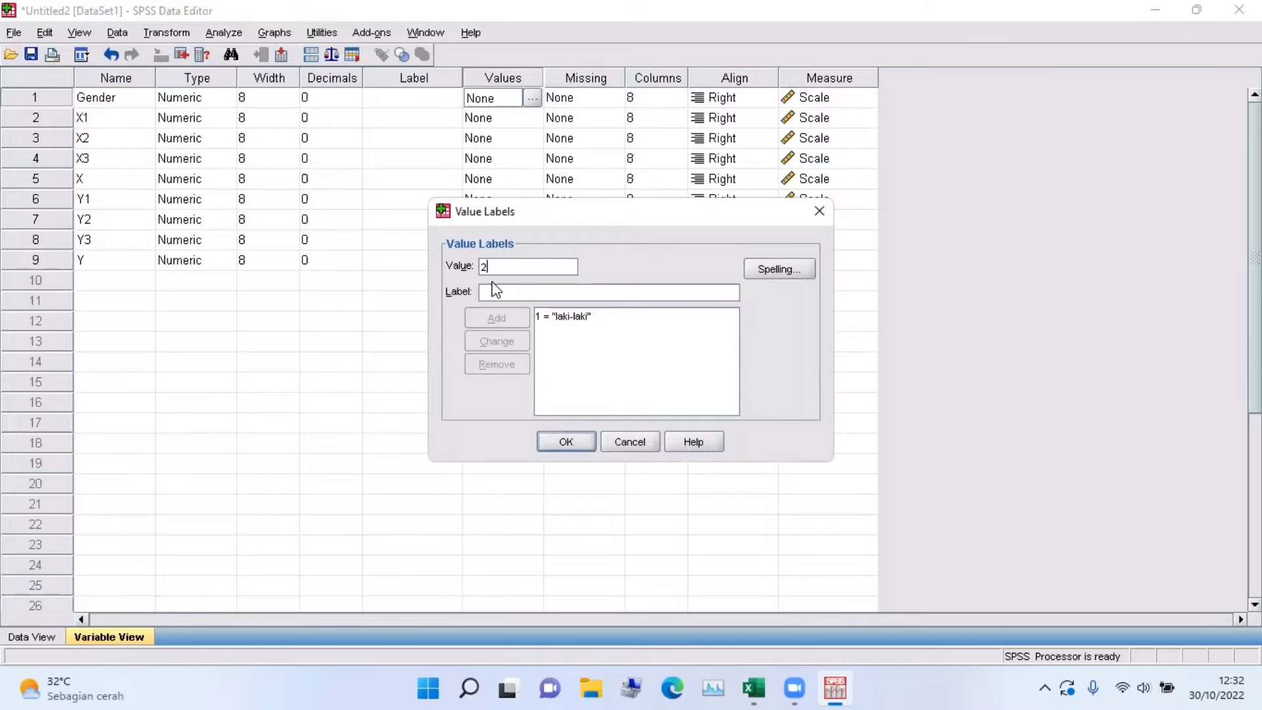
pyautogui.click(497, 290)
pyautogui.write('perempuan')
pyautogui.click(491, 314)
pyautogui.click(585, 443)
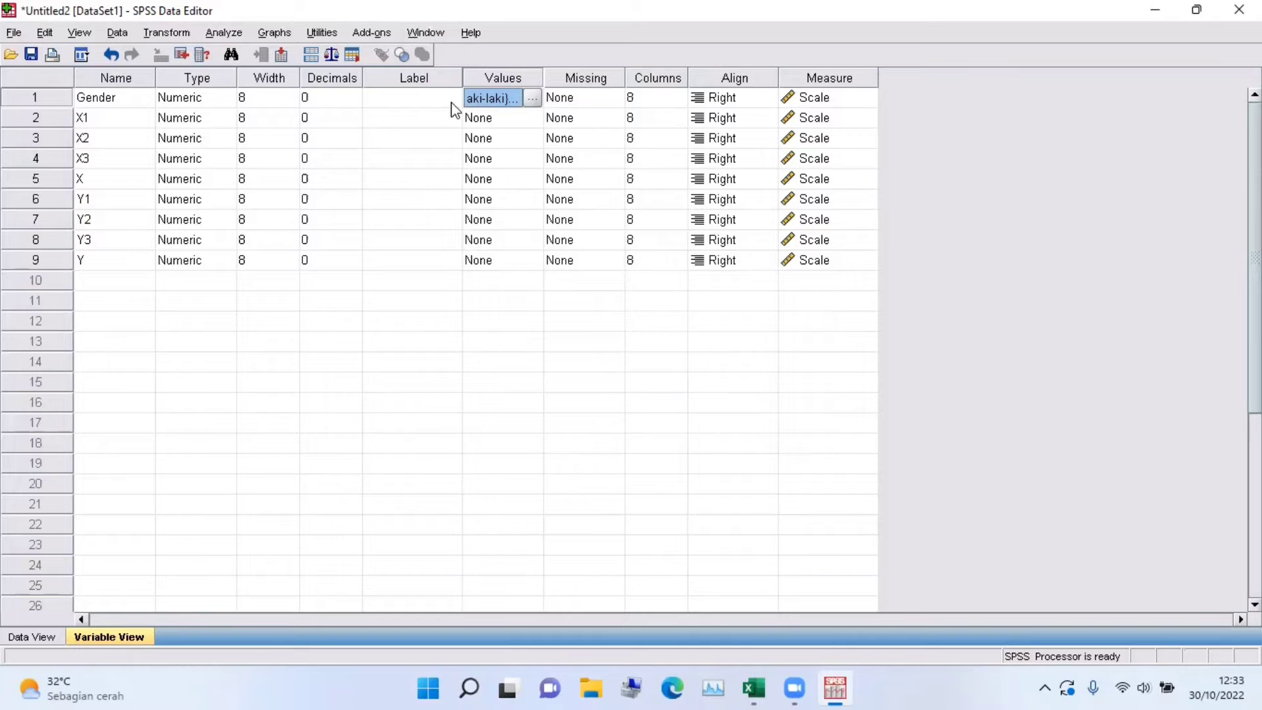
# Open the value labels of X1 and add 1 = "sangat tidak setuju"
pyautogui.click(531, 117)
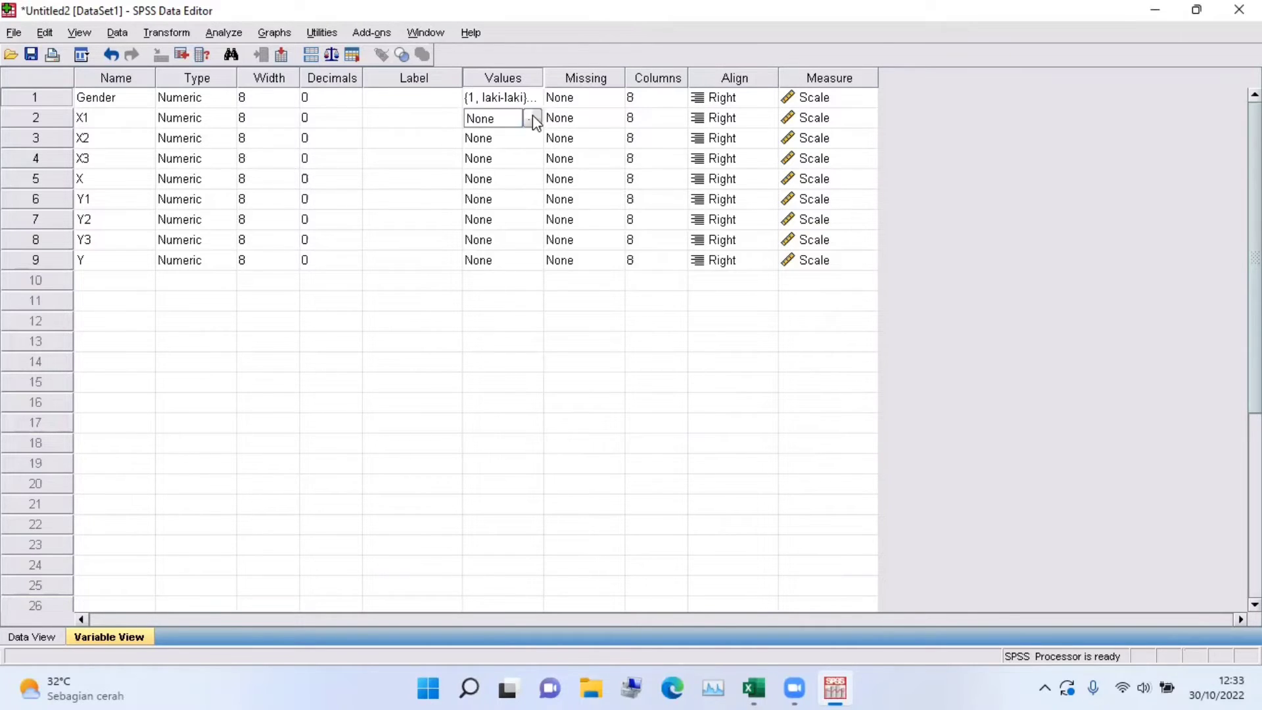
pyautogui.click(532, 118)
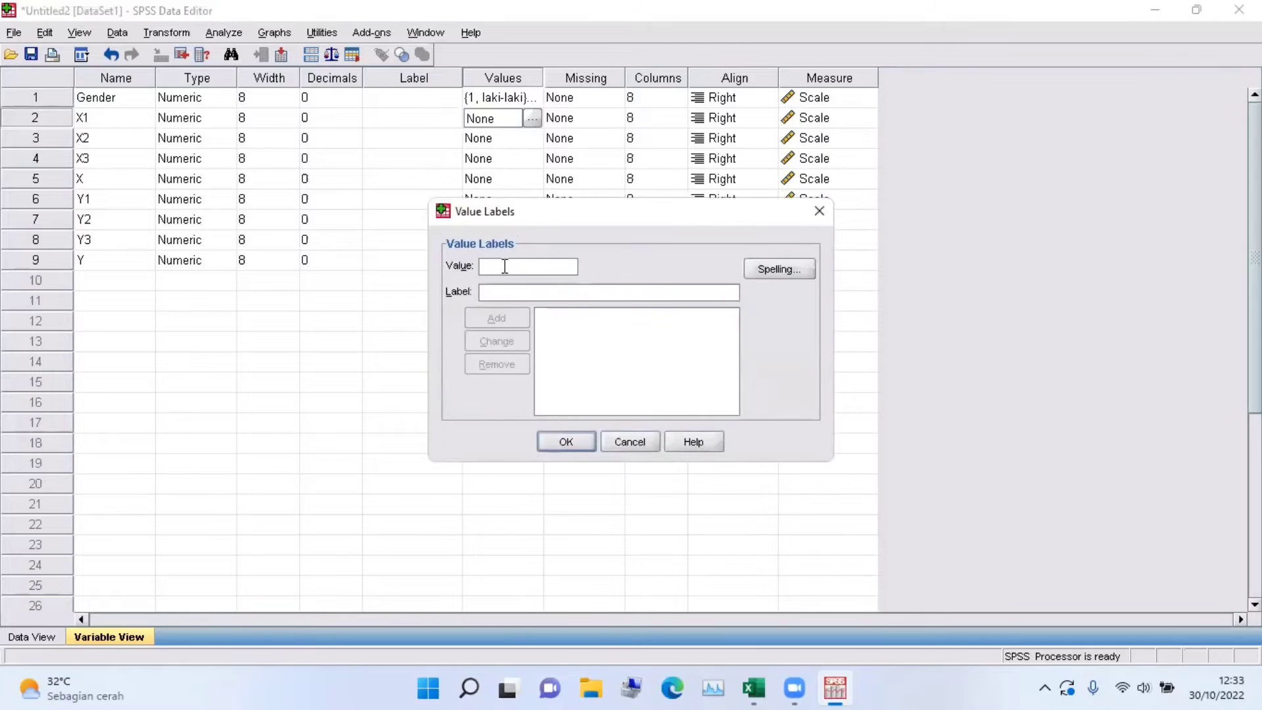
pyautogui.write('1')
pyautogui.write('sangat')
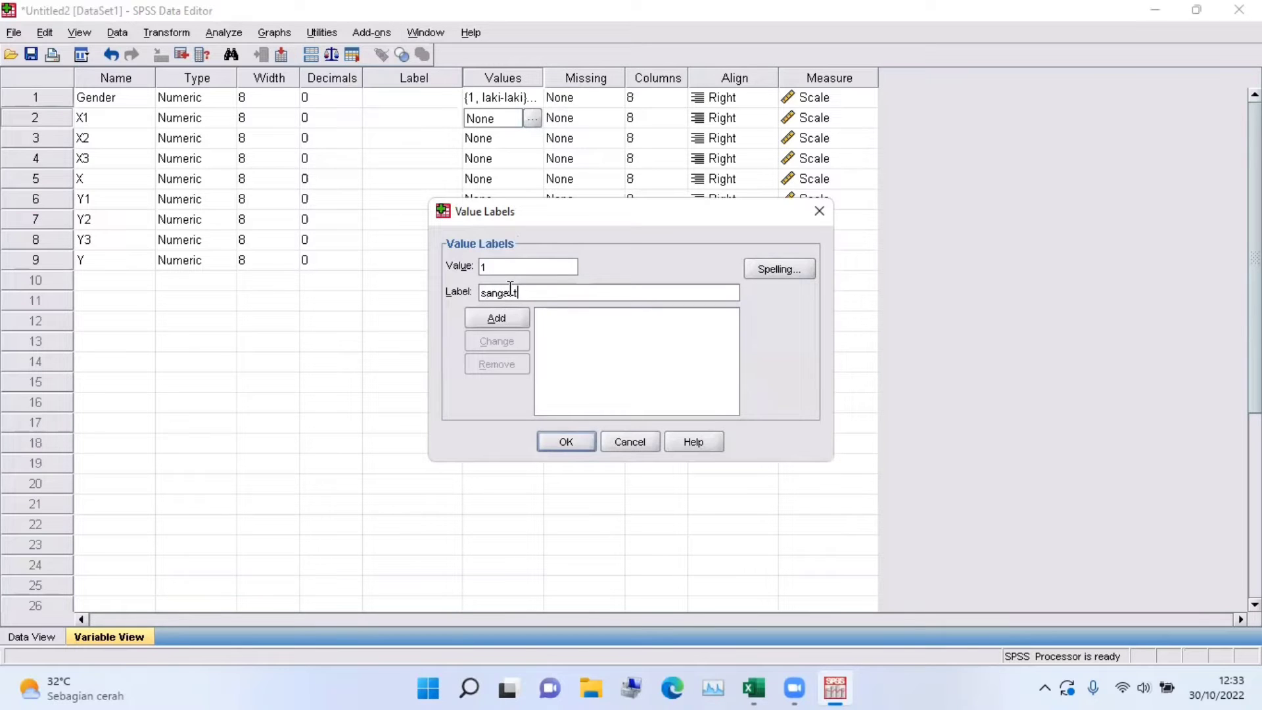
pyautogui.write(' tidak stuju')
pyautogui.press('BackSpace')
pyautogui.press('BackSpace')
pyautogui.press('BackSpace')
pyautogui.press('BackSpace')
pyautogui.write('etuju')
pyautogui.click(498, 321)
# Add the value labels 2 = "tidak setuju" and 3 = "setuju" for X1
pyautogui.write('2')
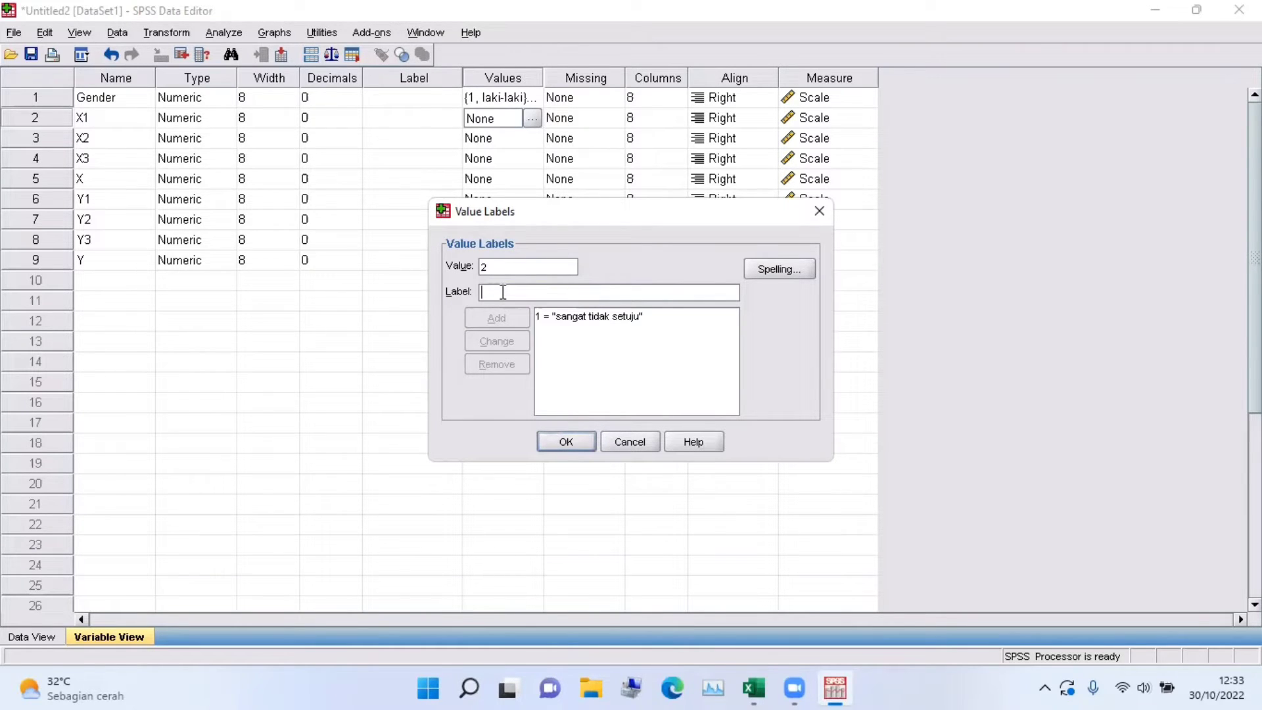
pyautogui.click(502, 292)
pyautogui.write('tidak setuju')
pyautogui.click(500, 317)
pyautogui.write('3')
pyautogui.click(501, 289)
pyautogui.write('setuju')
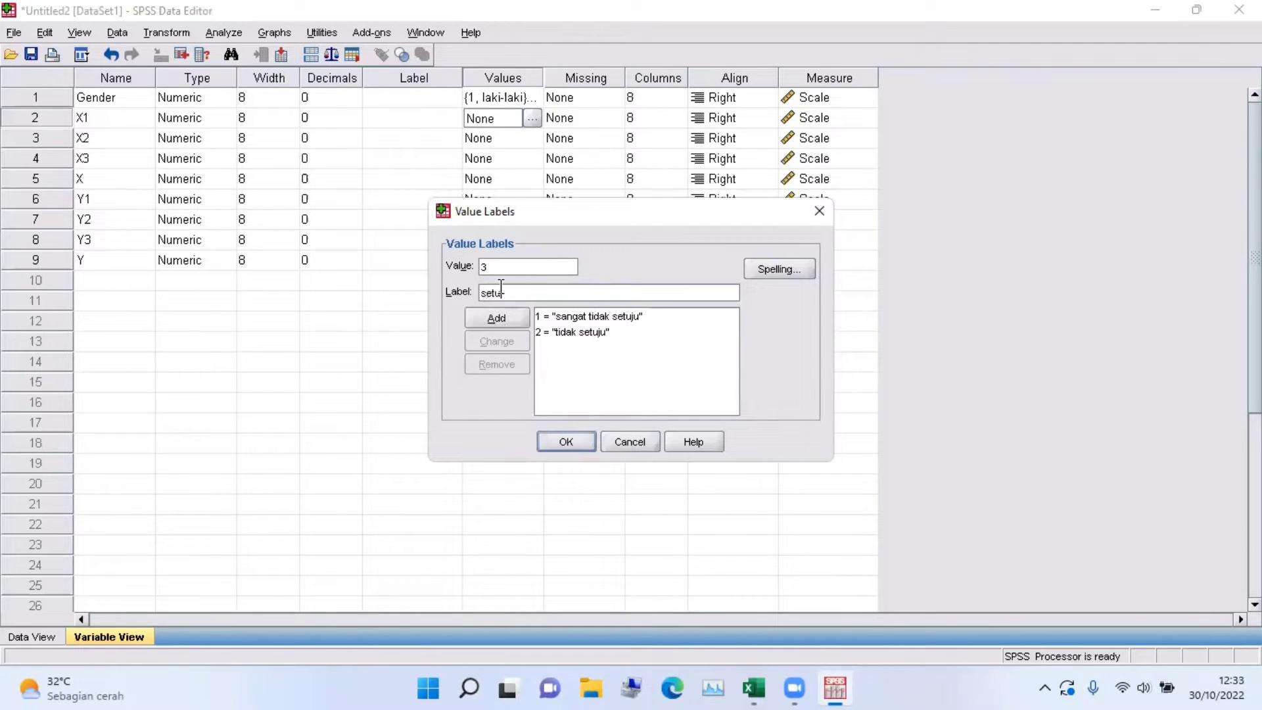
pyautogui.click(496, 319)
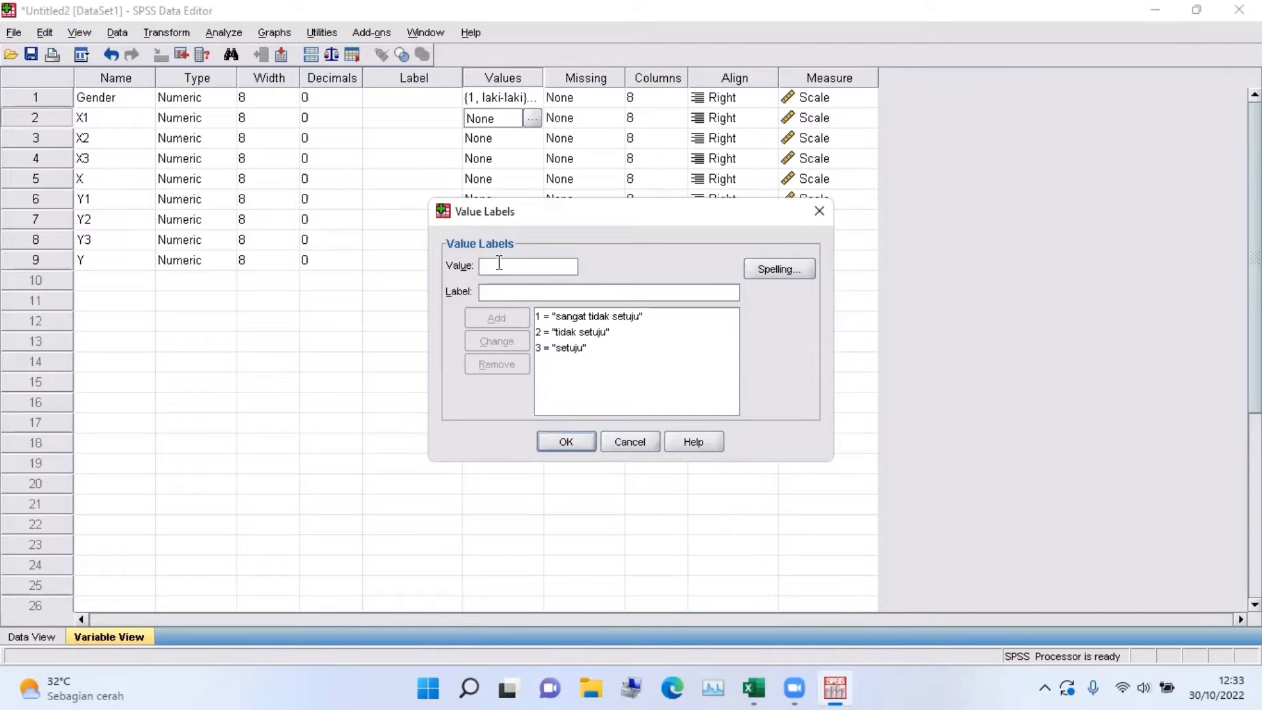
# Add the value label 4 = "sangat setuju" for X1 and apply the labels
pyautogui.write('4')
pyautogui.click(503, 291)
pyautogui.write('sangat se')
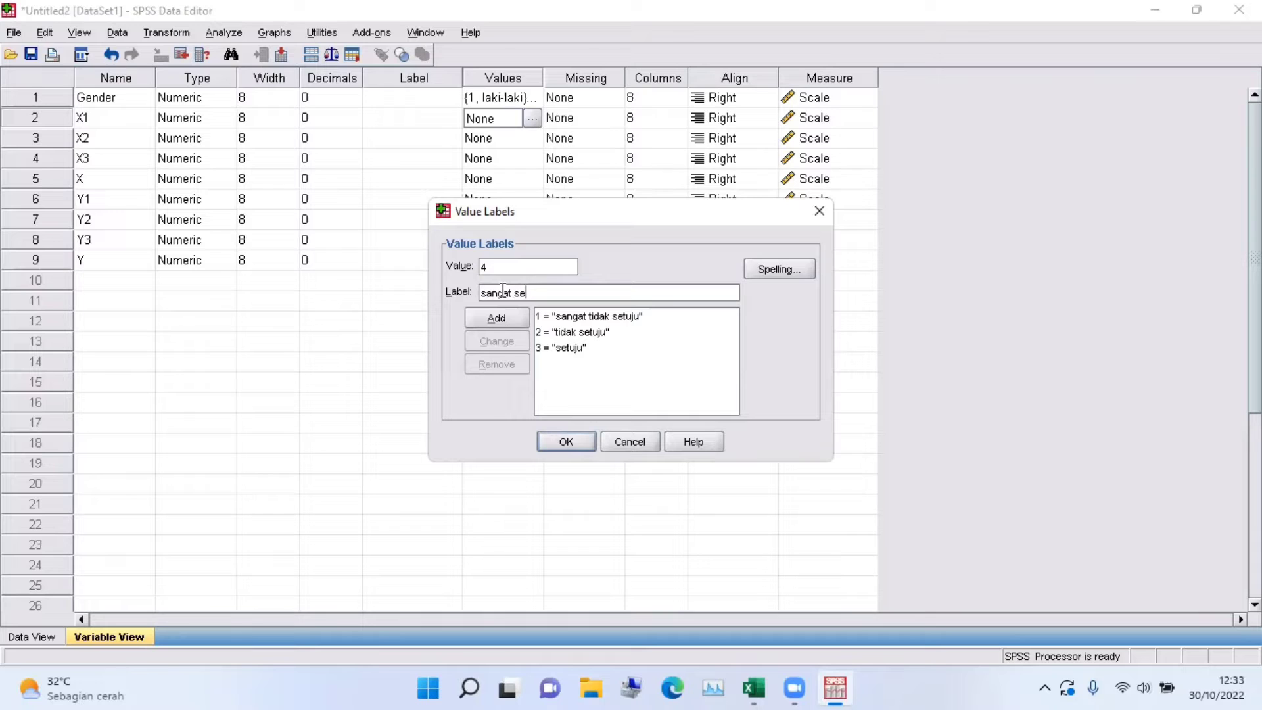
pyautogui.write('tujuu')
pyautogui.click(505, 317)
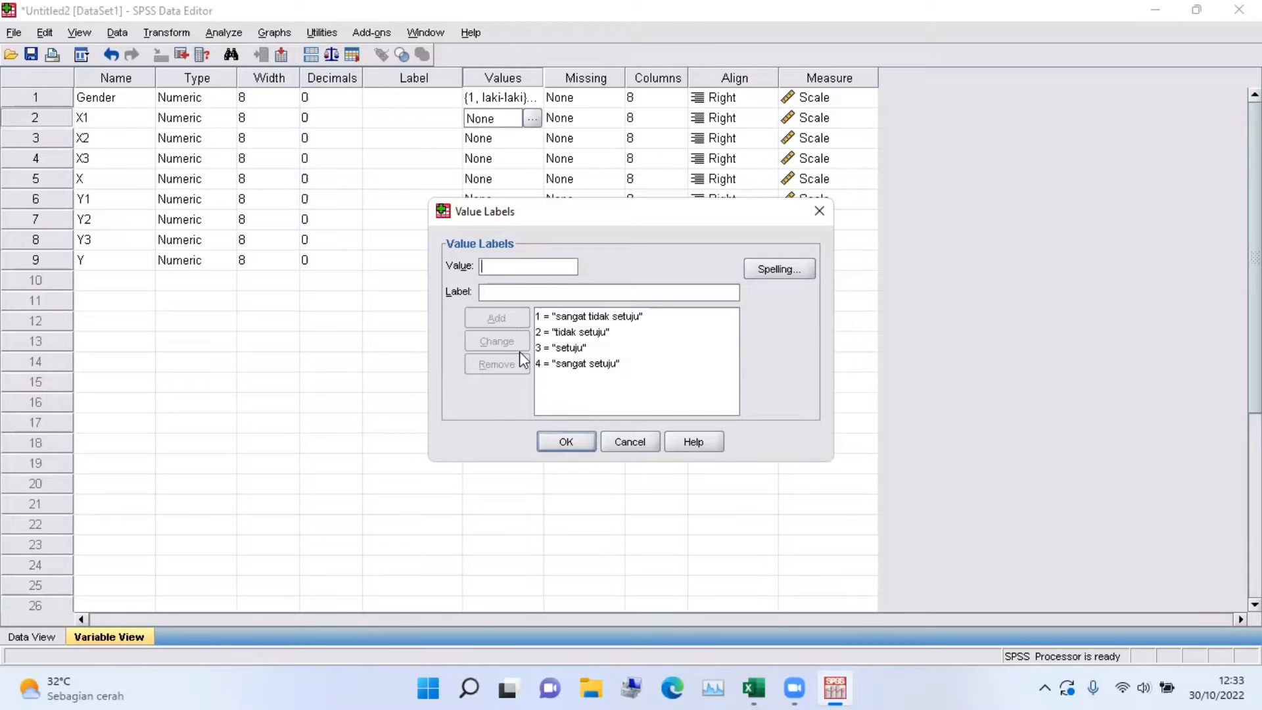
pyautogui.click(578, 442)
# Open the value labels of X2 and add 1 = "sangat tidak setuju"
pyautogui.click(532, 140)
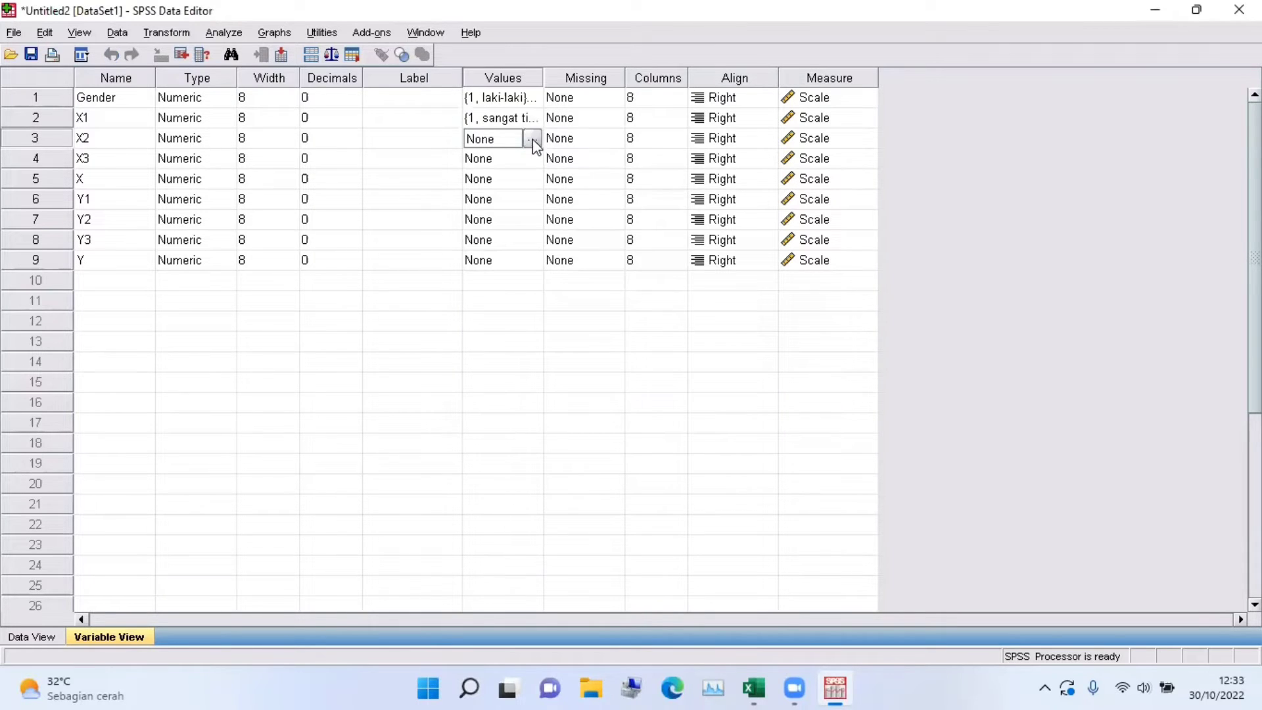
pyautogui.click(533, 140)
pyautogui.write('1')
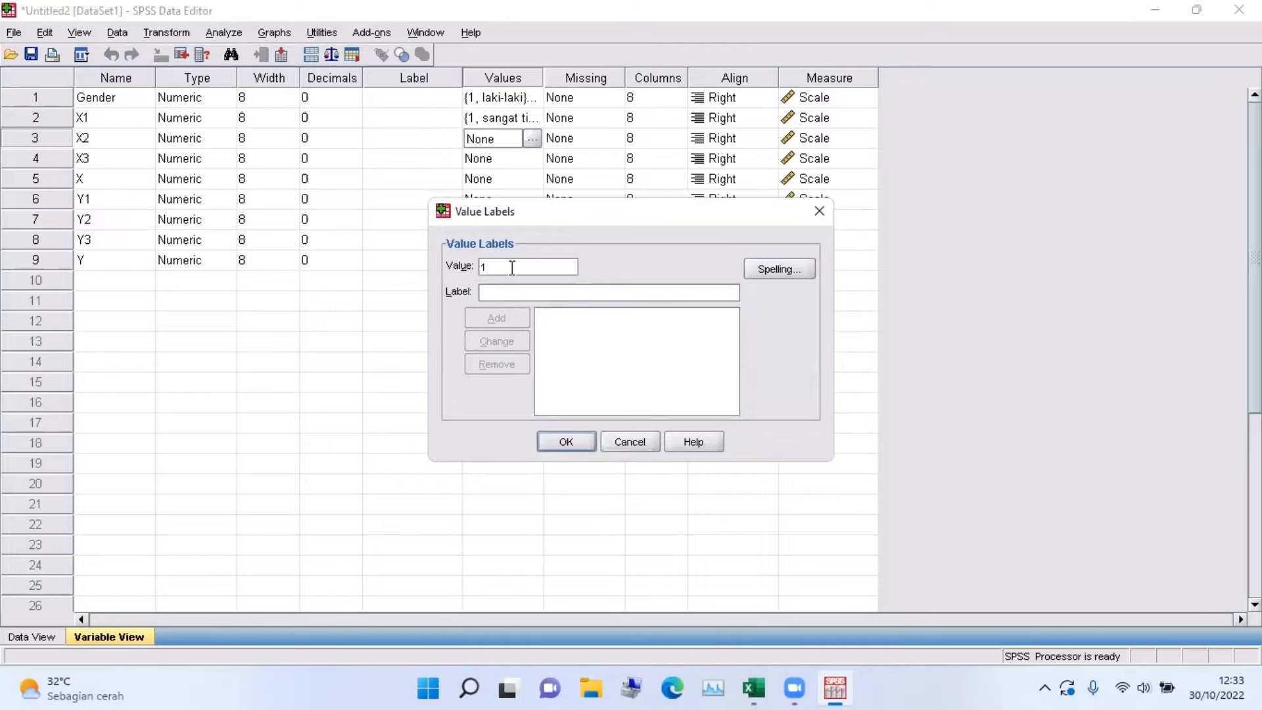
pyautogui.write('sangat tidak setuju')
pyautogui.click(497, 318)
# Add the value labels 2 = "tidak setuju" and 3 = "setuju" for X2
pyautogui.click(518, 266)
pyautogui.write('2tidak setuju')
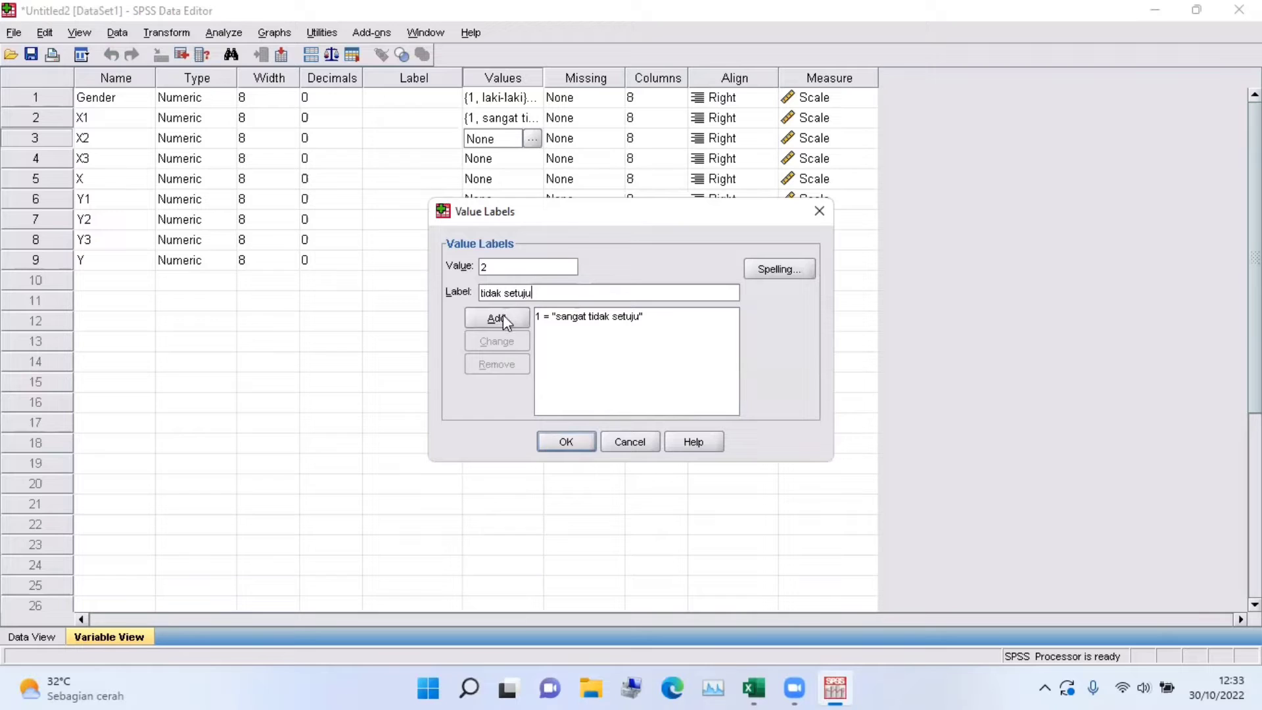
pyautogui.click(503, 316)
pyautogui.click(504, 267)
pyautogui.write('3')
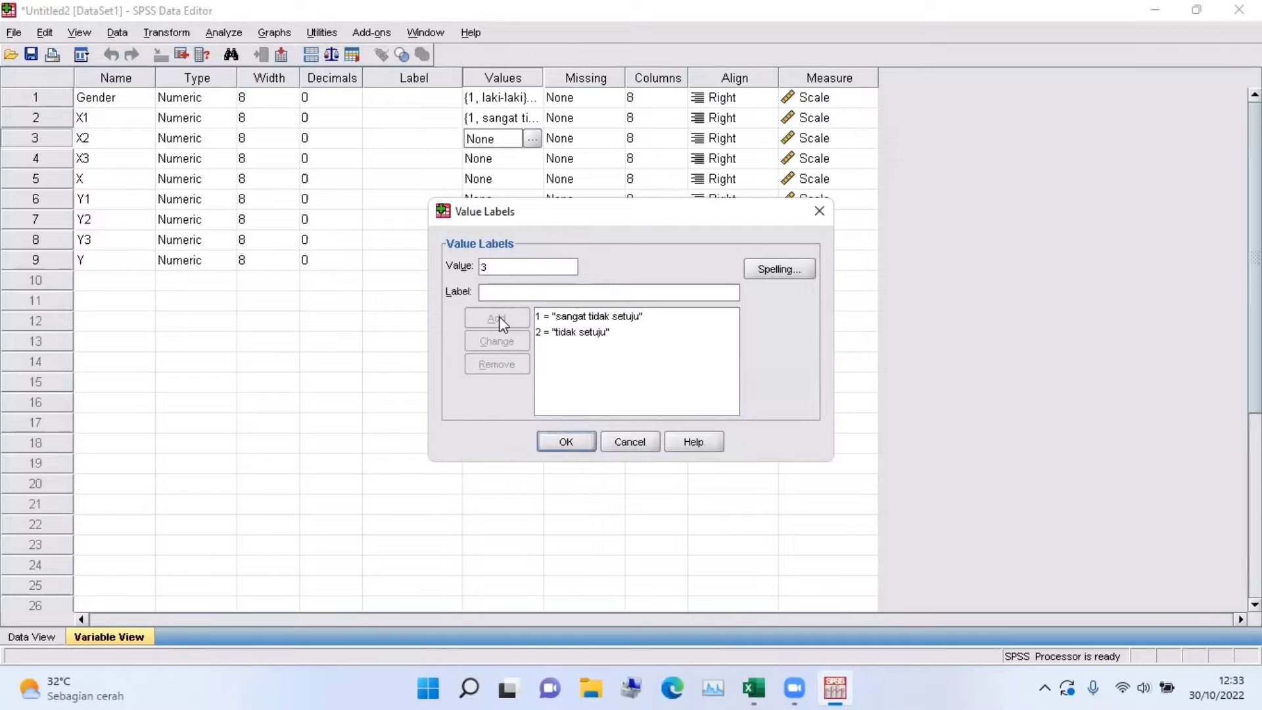
pyautogui.click(523, 293)
pyautogui.write('setuju')
pyautogui.click(497, 318)
# Add the value label 4 = "sangat setuju" for X2 and apply the labels
pyautogui.click(494, 266)
pyautogui.write('4')
pyautogui.click(494, 287)
pyautogui.write('sanga ti')
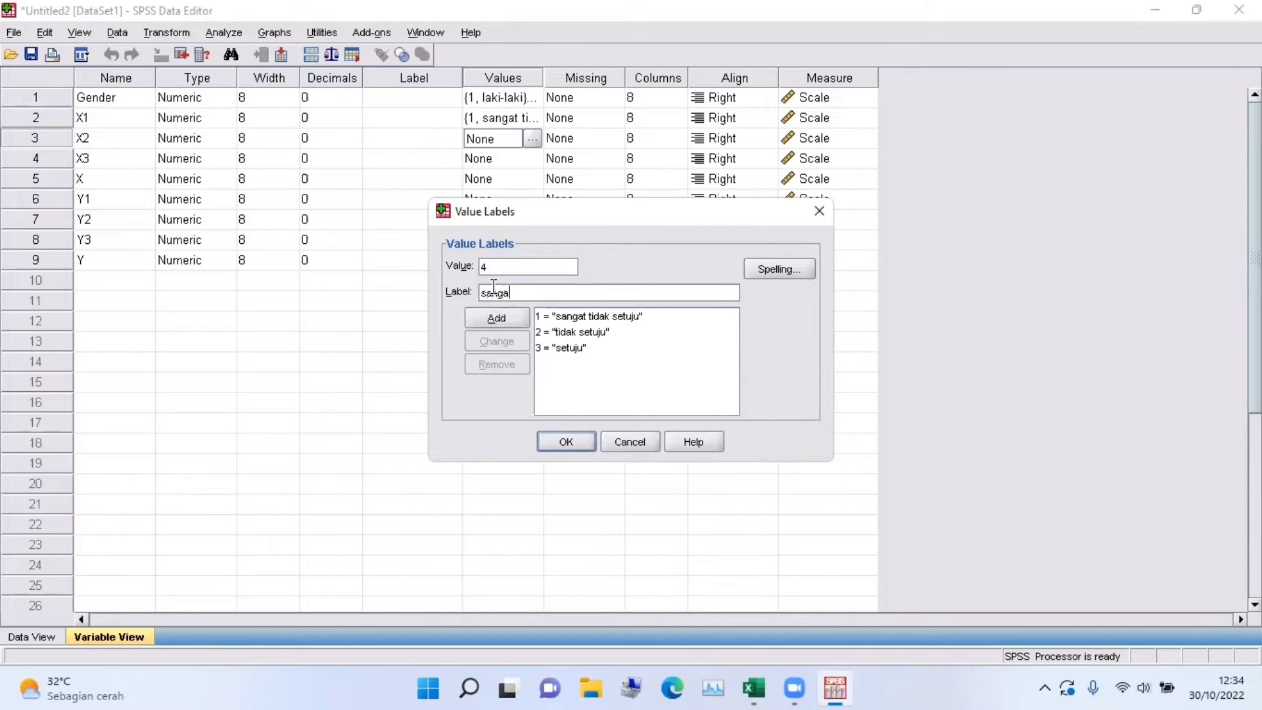
pyautogui.press('BackSpace')
pyautogui.press('BackSpace')
pyautogui.press('BackSpace')
pyautogui.write('t setuju')
pyautogui.click(496, 318)
pyautogui.click(568, 439)
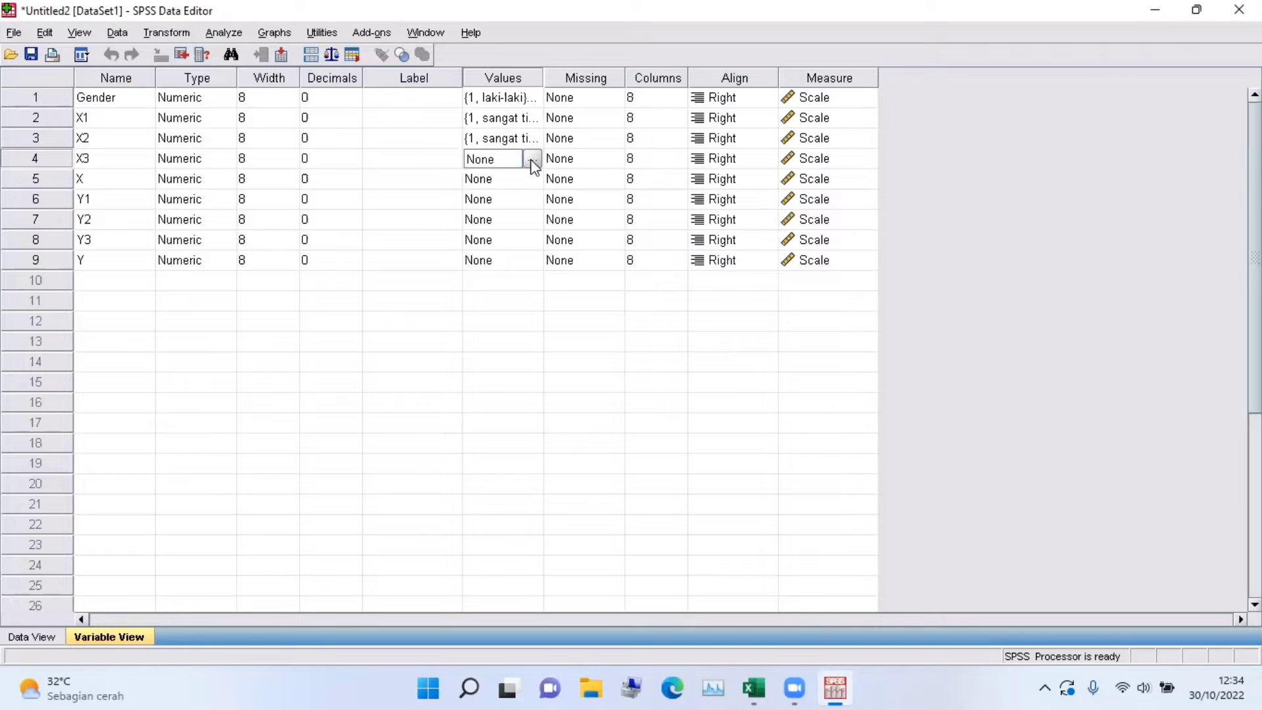
# Open the value labels of X3 and enter value 1 with the label text "sangat tidak"
pyautogui.click(532, 159)
pyautogui.write('1')
pyautogui.click(512, 291)
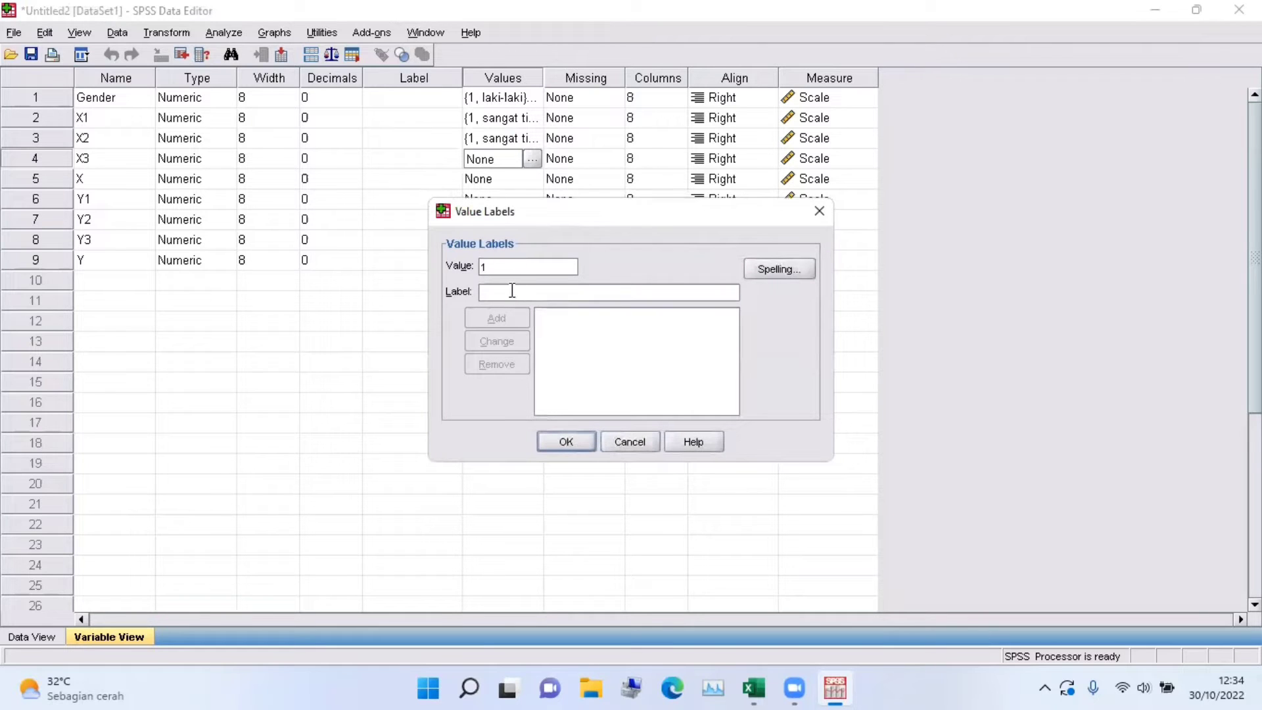
pyautogui.write('sangat tidsk')
pyautogui.press('BackSpace')
pyautogui.press('BackSpace')
pyautogui.write('ak')
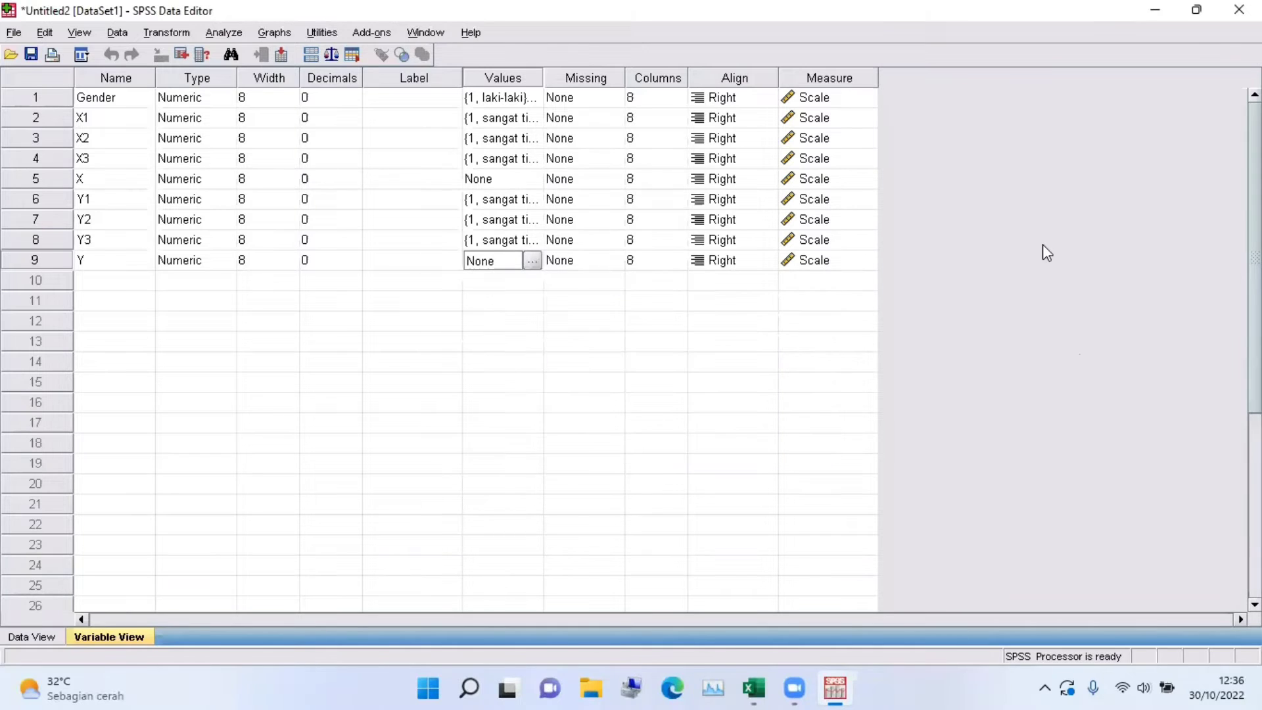
# Set the measurement level of Gender to Nominal
pyautogui.click(1042, 243)
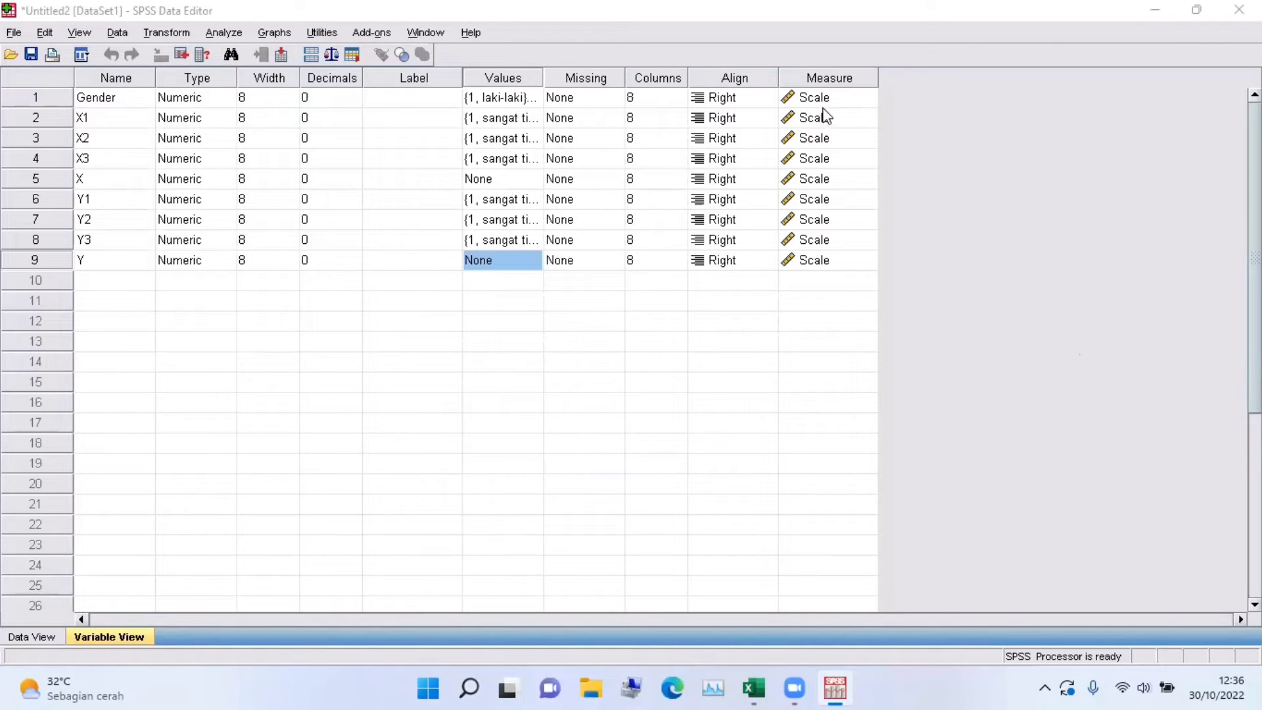
pyautogui.click(863, 107)
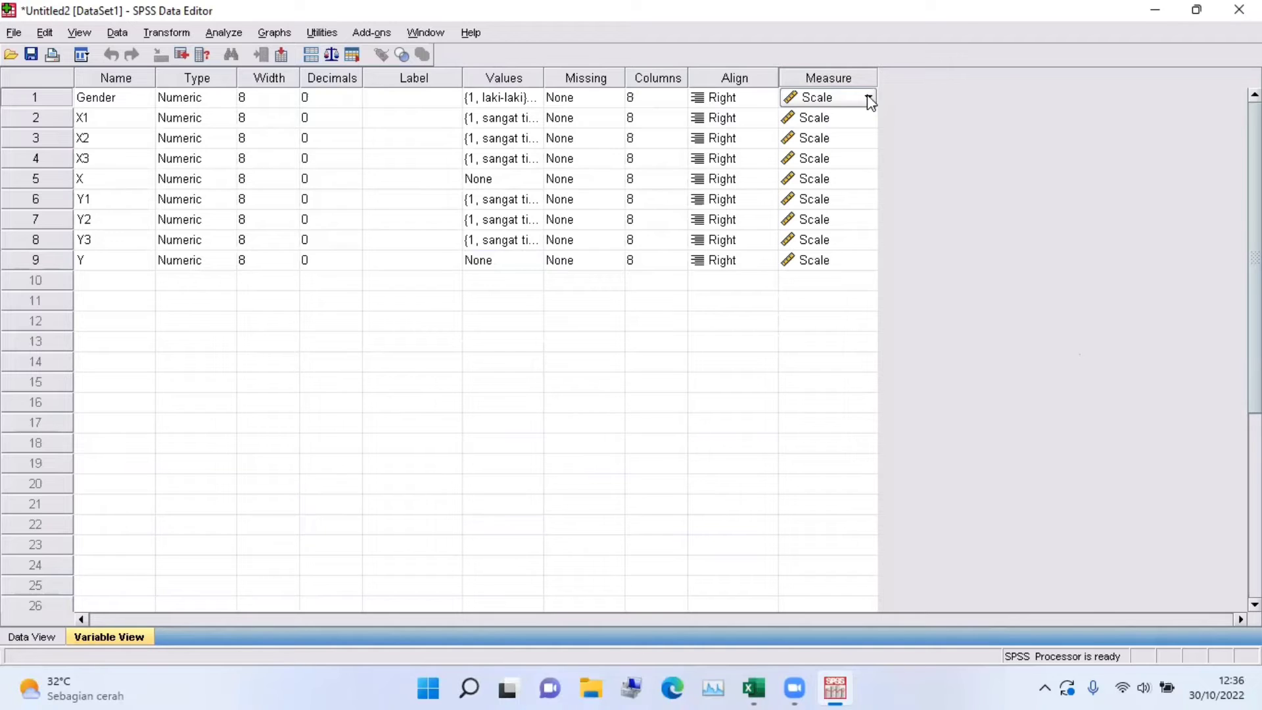
pyautogui.click(868, 97)
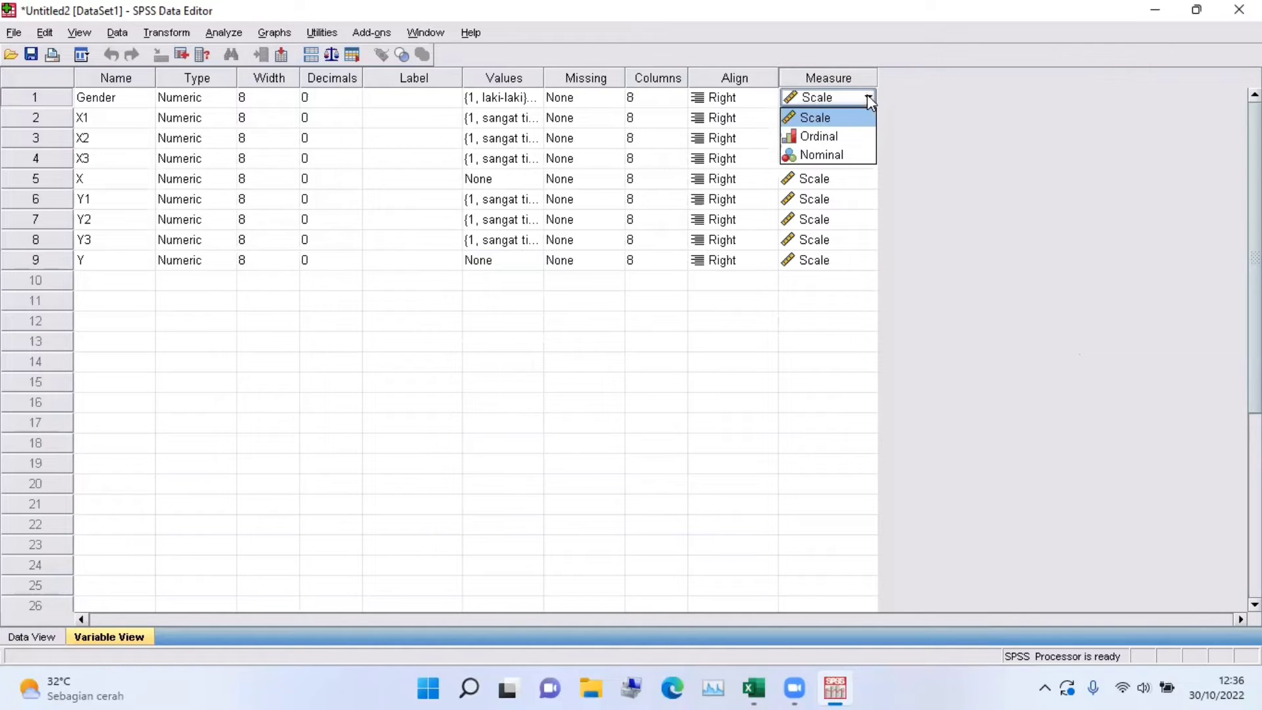
pyautogui.click(836, 154)
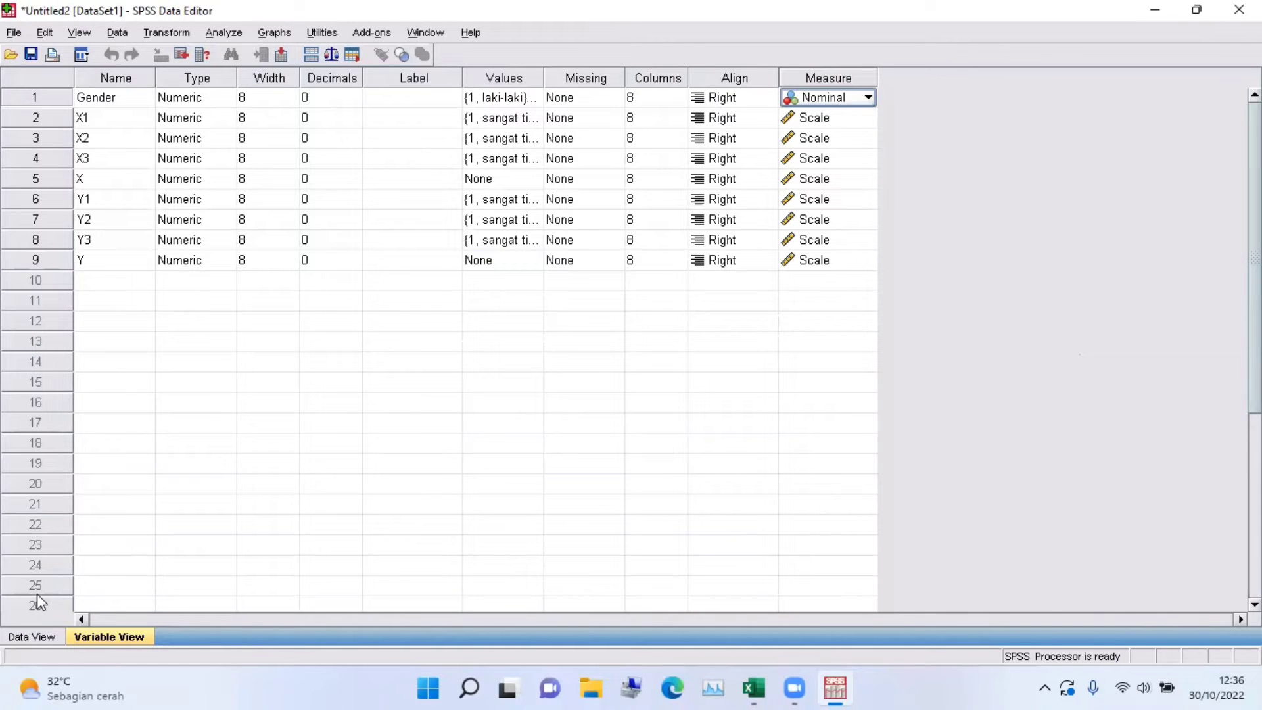
# Show the dataset's data grid, and switch to Sheet1 of the Excel workbook Data.xlsx
pyautogui.click(31, 637)
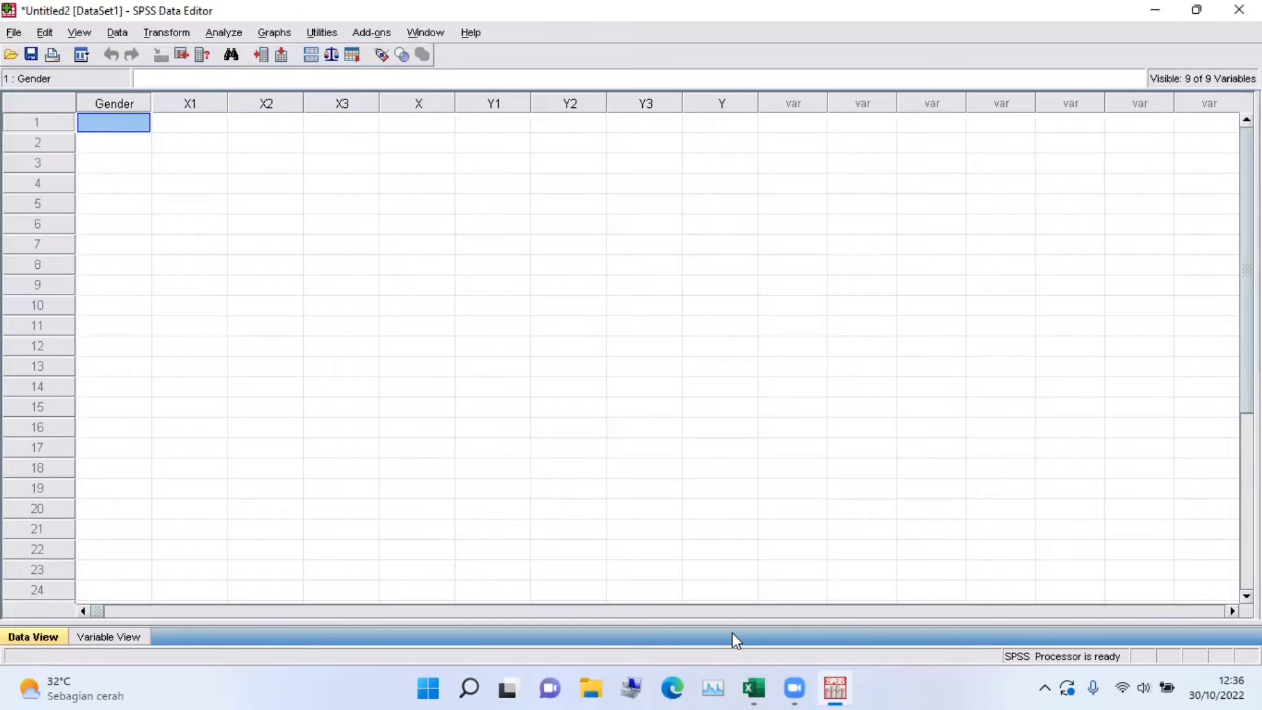
pyautogui.click(754, 688)
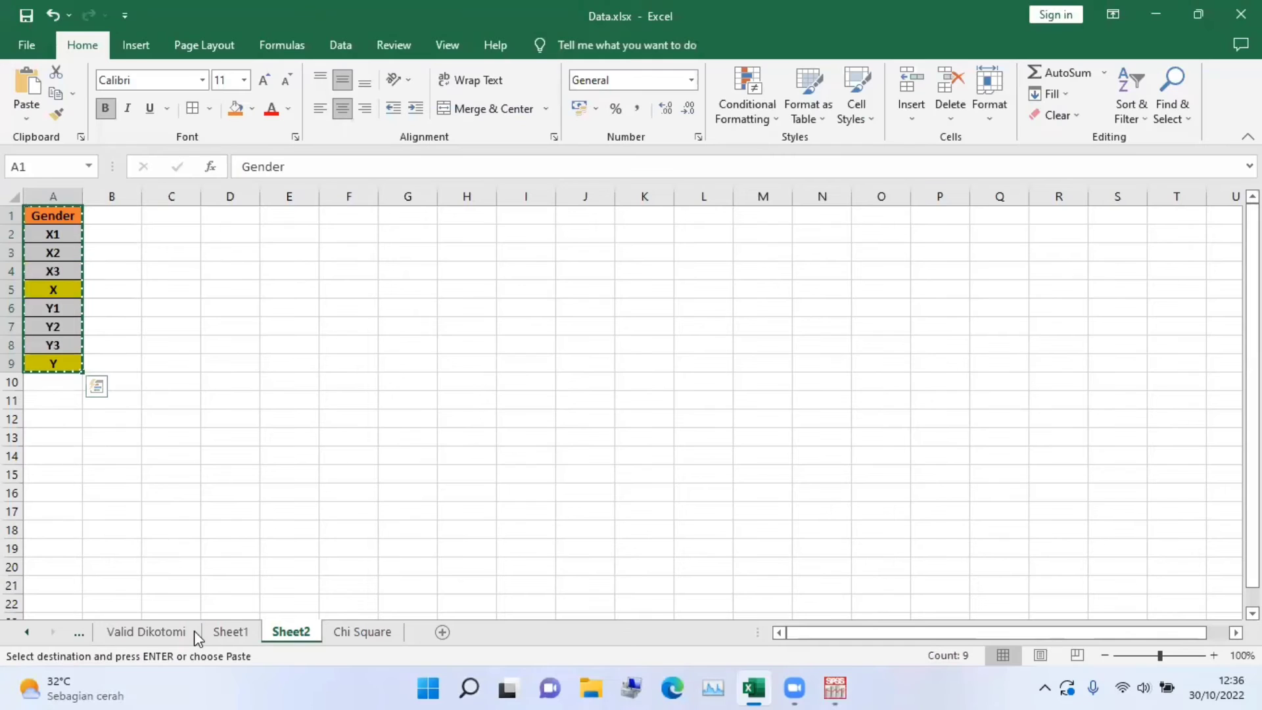
pyautogui.click(224, 631)
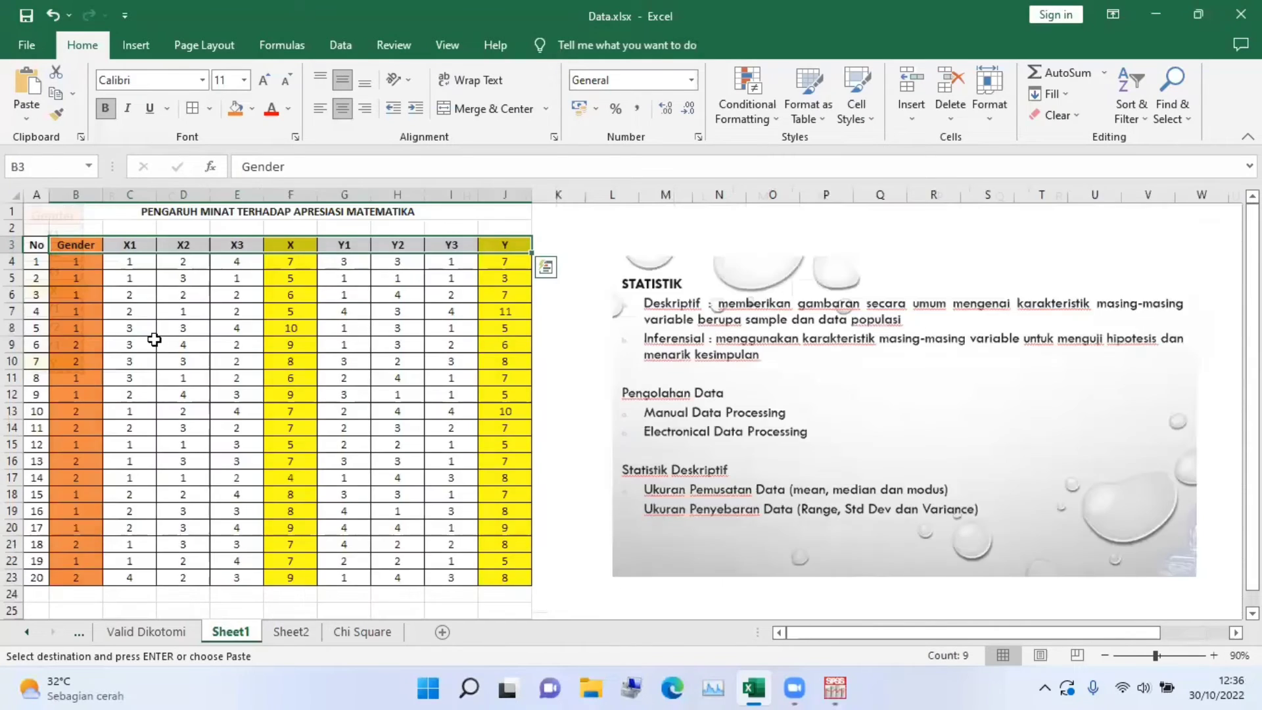
# Copy the response data B4:J23 from Sheet1 and paste it into the SPSS data grid, starting at the first Gender cell
pyautogui.click(80, 260)
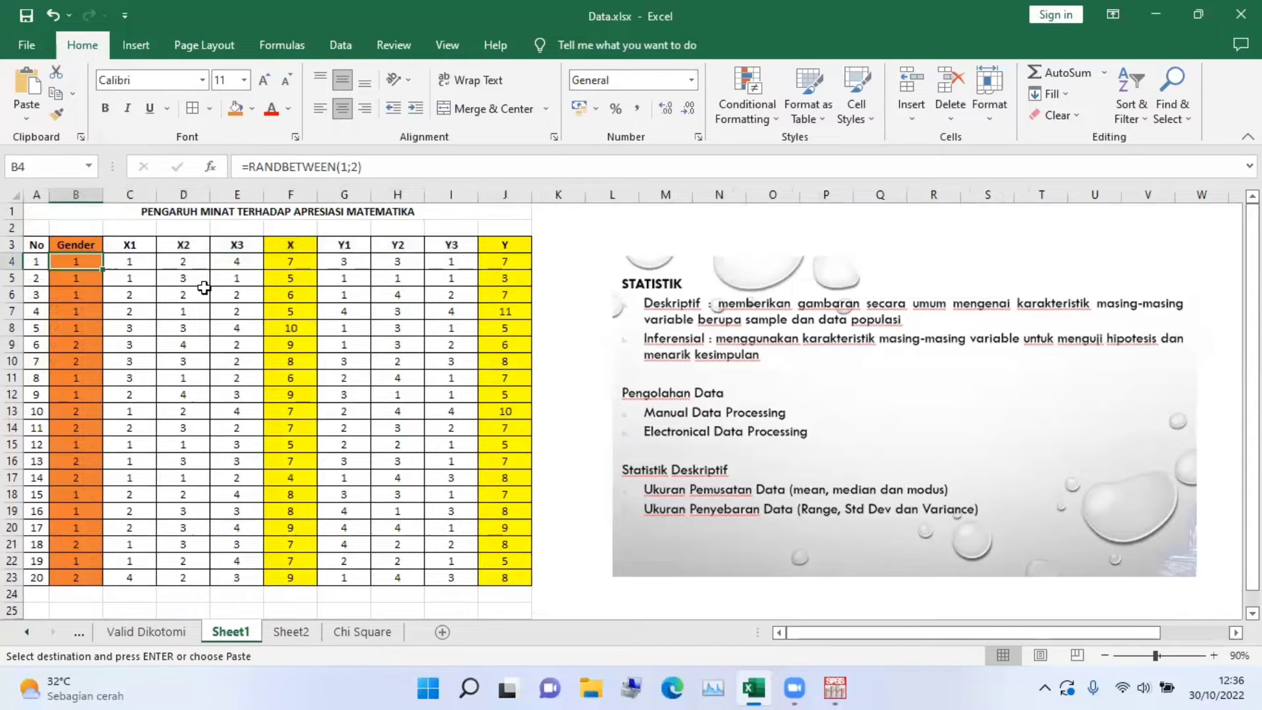
pyautogui.hotkey('shift', 'Right')
pyautogui.hotkey('shift', 'Right')
pyautogui.hotkey('shift', 'Right')
pyautogui.hotkey('shift', 'Right')
pyautogui.hotkey('shift', 'Right')
pyautogui.hotkey('shift', 'Right')
pyautogui.hotkey('shift', 'Right')
pyautogui.hotkey('shift', 'Right')
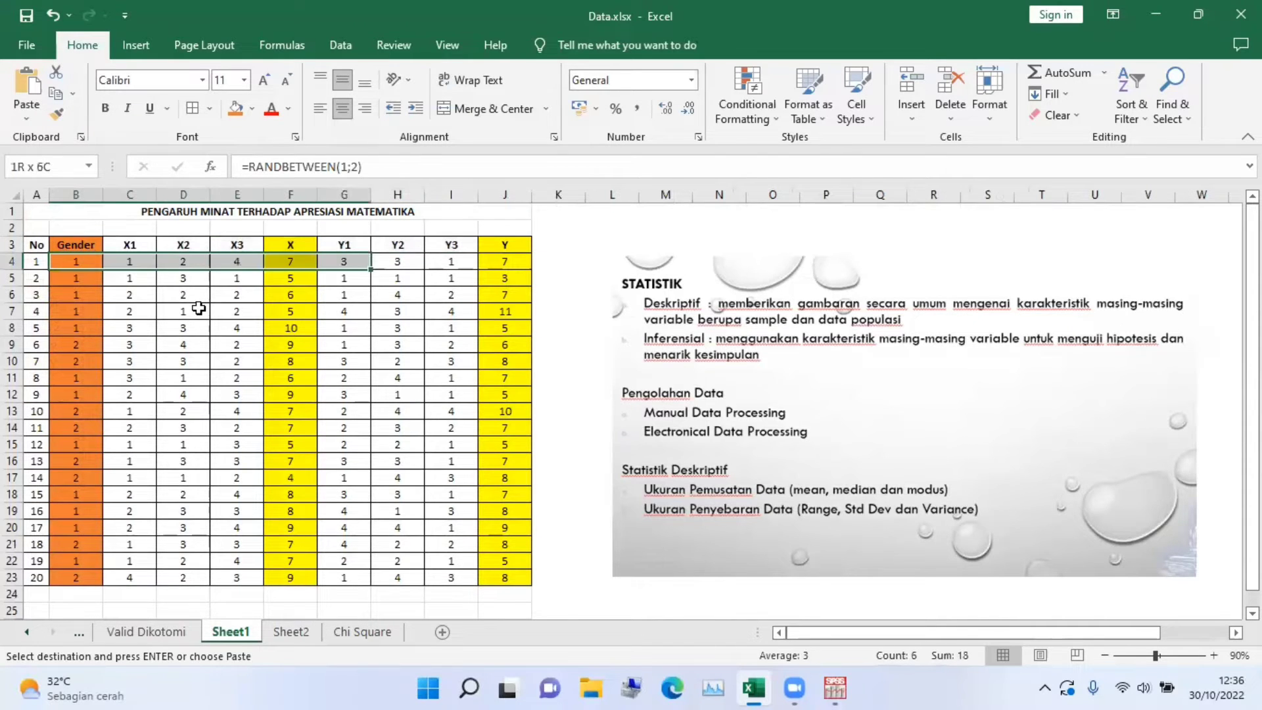
pyautogui.hotkey('shift', 'Down')
pyautogui.hotkey('shift', 'Down')
pyautogui.hotkey('shift', 'Down')
pyautogui.hotkey('shift', 'Down')
pyautogui.hotkey('shift', 'Down')
pyautogui.hotkey('shift', 'Down')
pyautogui.hotkey('shift', 'Down')
pyautogui.hotkey('shift', 'Down')
pyautogui.hotkey('shift', 'Down')
pyautogui.hotkey('shift', 'Down')
pyautogui.hotkey('shift', 'Down')
pyautogui.hotkey('shift', 'Down')
pyautogui.hotkey('shift', 'Down')
pyautogui.hotkey('shift', 'Down')
pyautogui.hotkey('shift', 'Down')
pyautogui.hotkey('shift', 'Down')
pyautogui.hotkey('shift', 'Down')
pyautogui.hotkey('shift', 'Down')
pyautogui.hotkey('shift', 'Down')
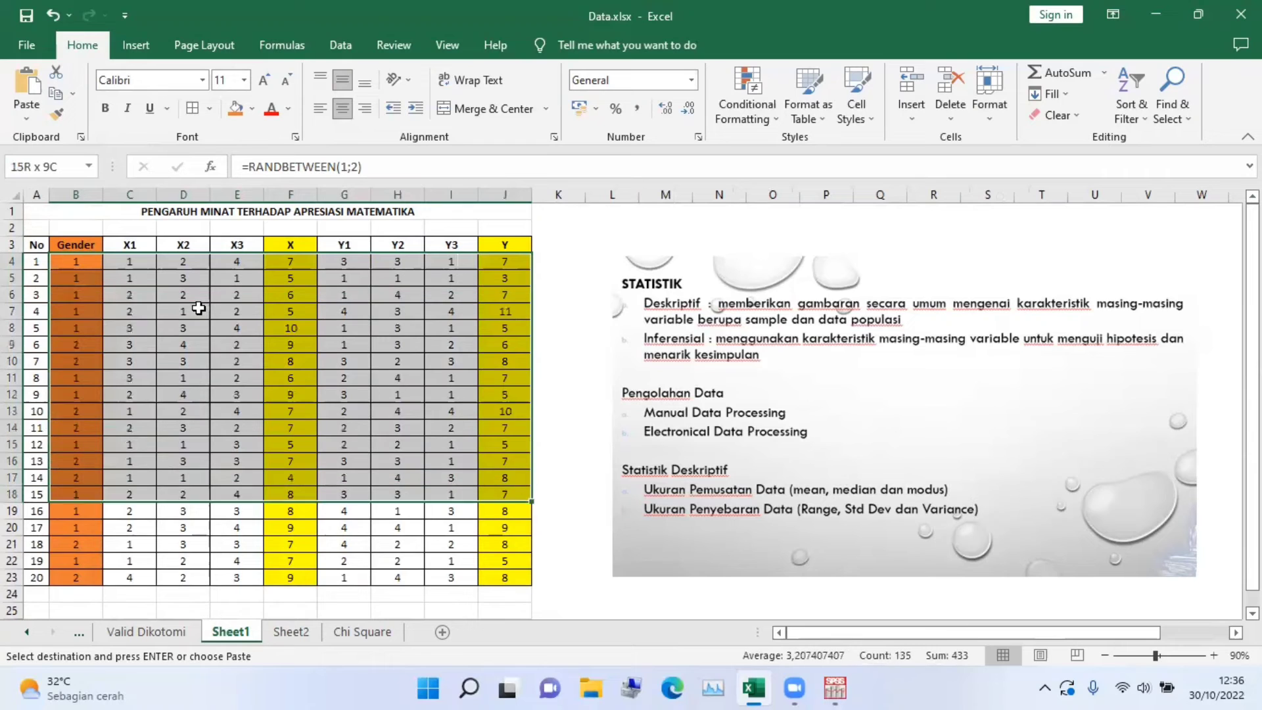
pyautogui.hotkey('ctrl', 'v')
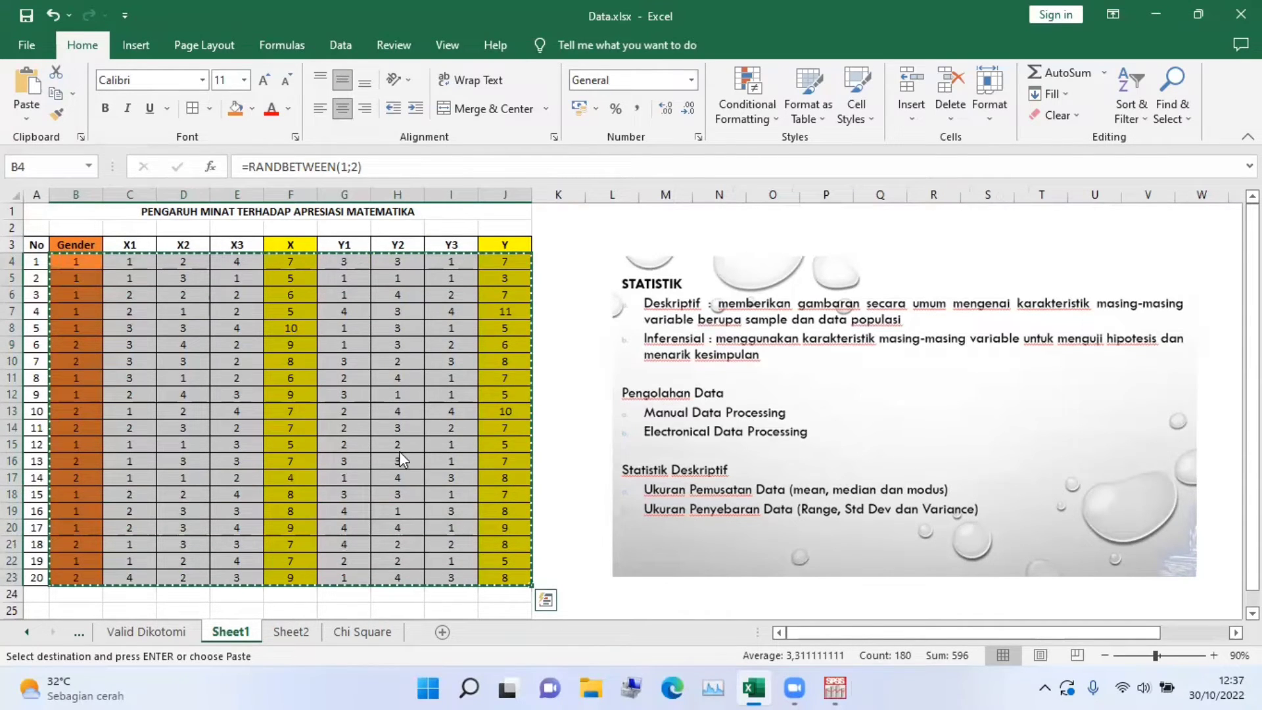
pyautogui.hotkey('alt', 'Tab')
pyautogui.hotkey('ctrl', 'v')
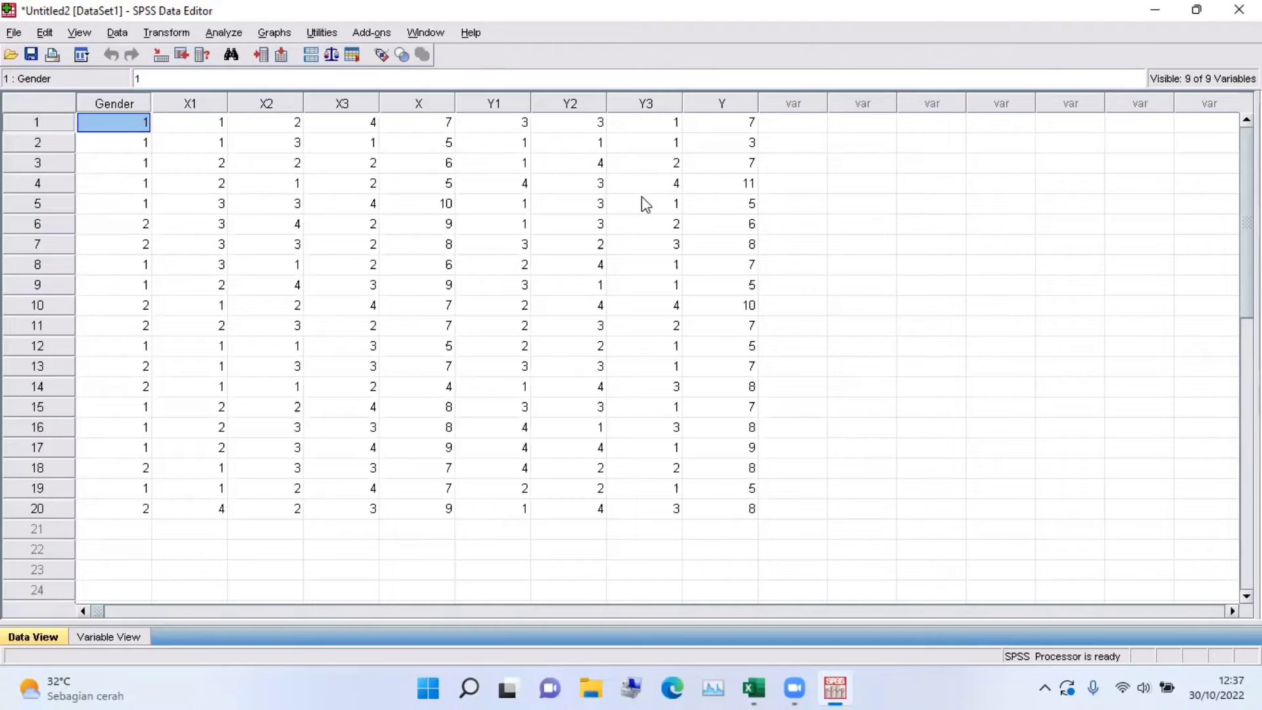
# Run a Frequencies analysis on Gender with frequency tables displayed
pyautogui.click(224, 31)
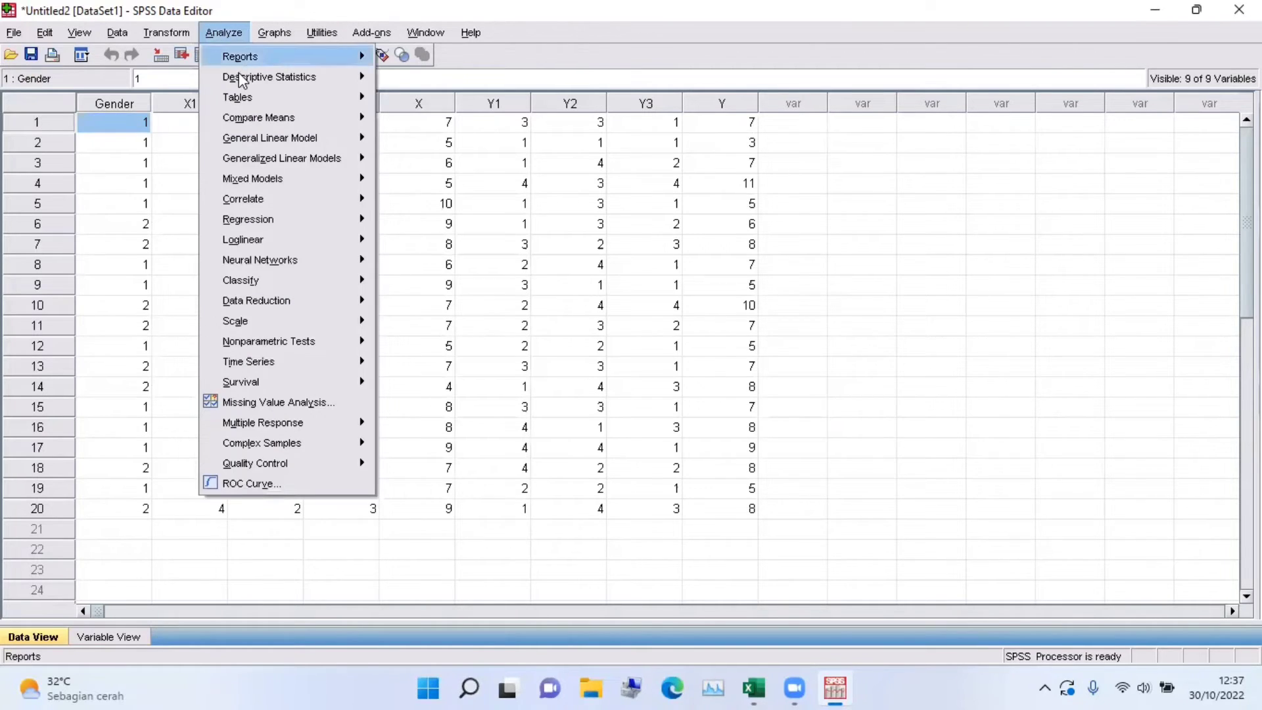
pyautogui.moveTo(240, 77)
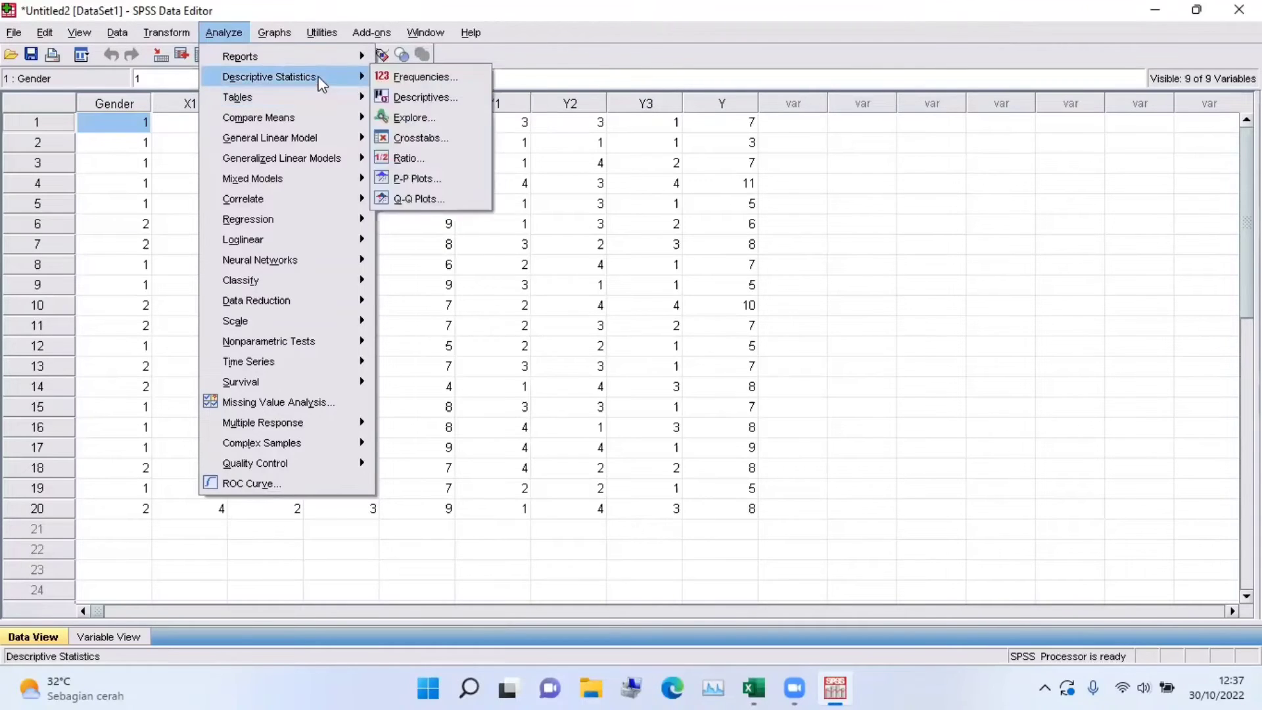
pyautogui.click(381, 77)
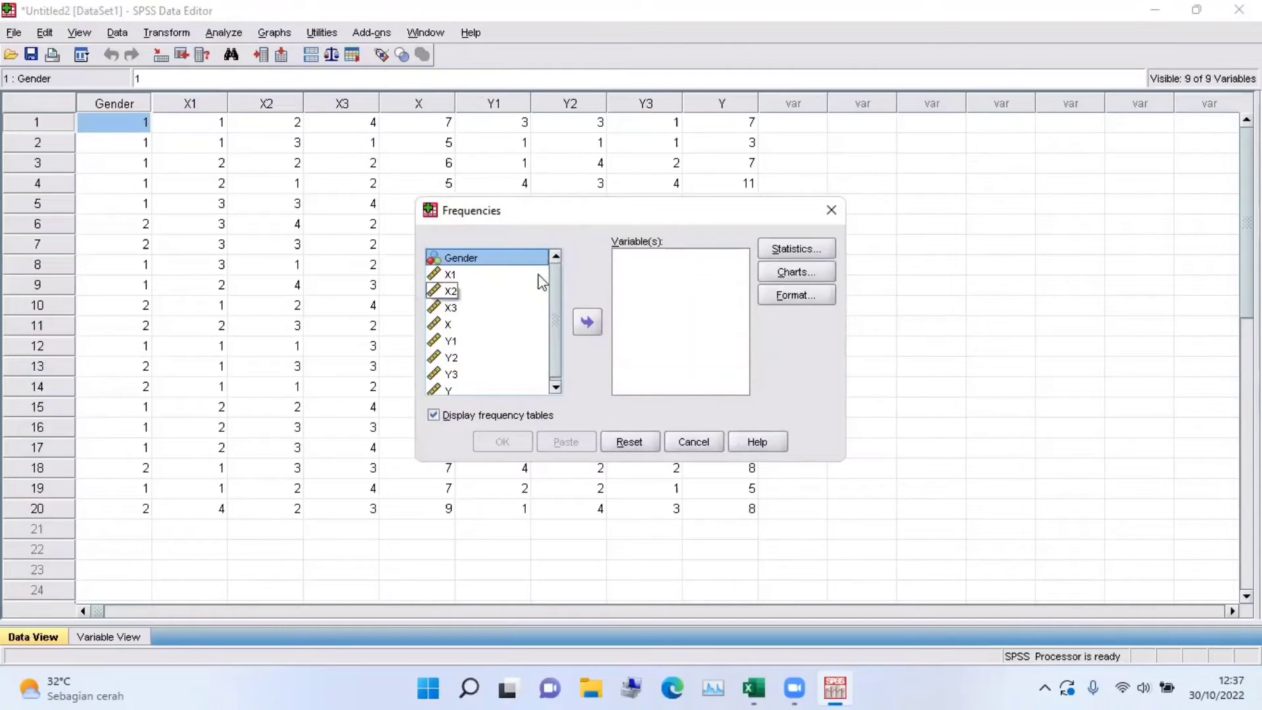
pyautogui.click(522, 255)
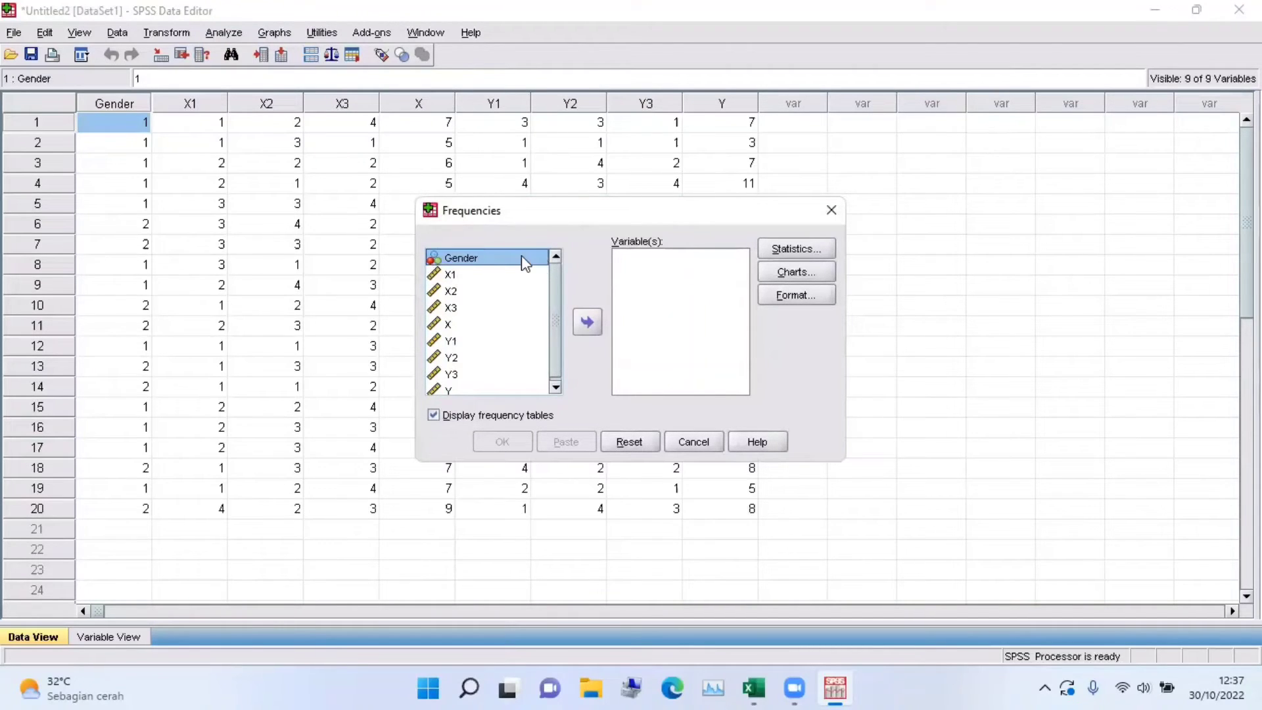
pyautogui.click(589, 322)
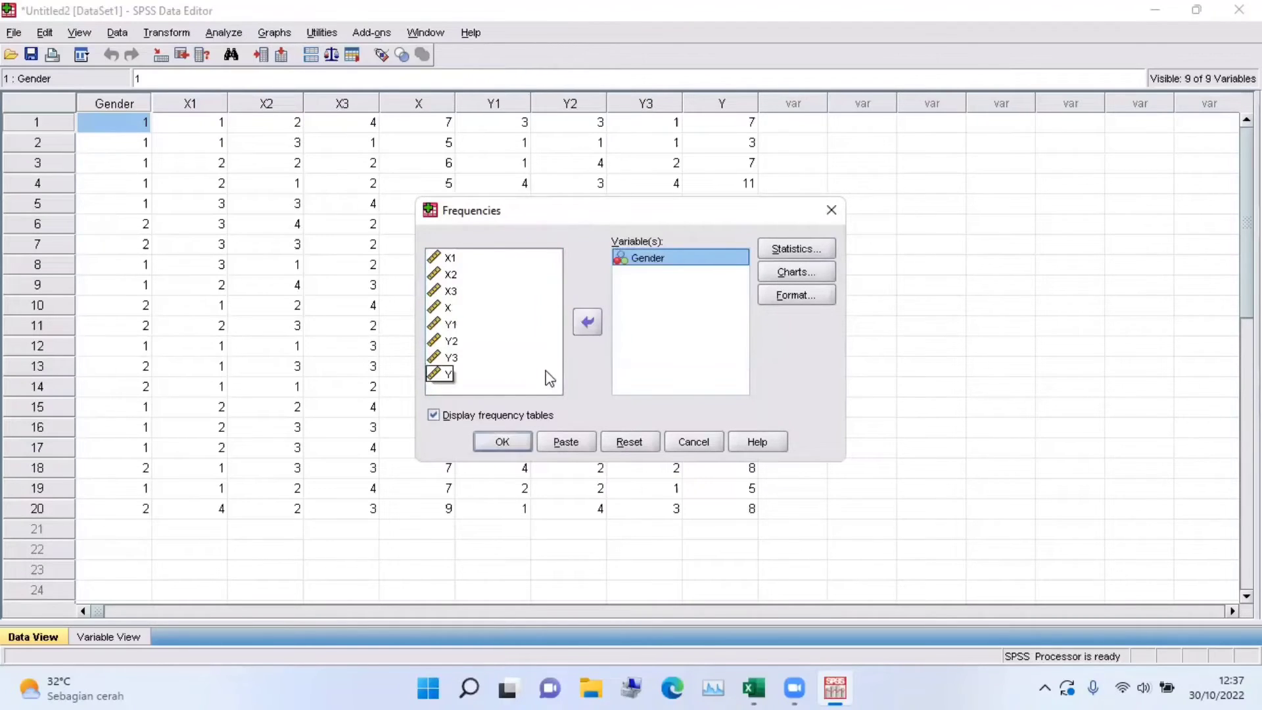
pyautogui.click(514, 441)
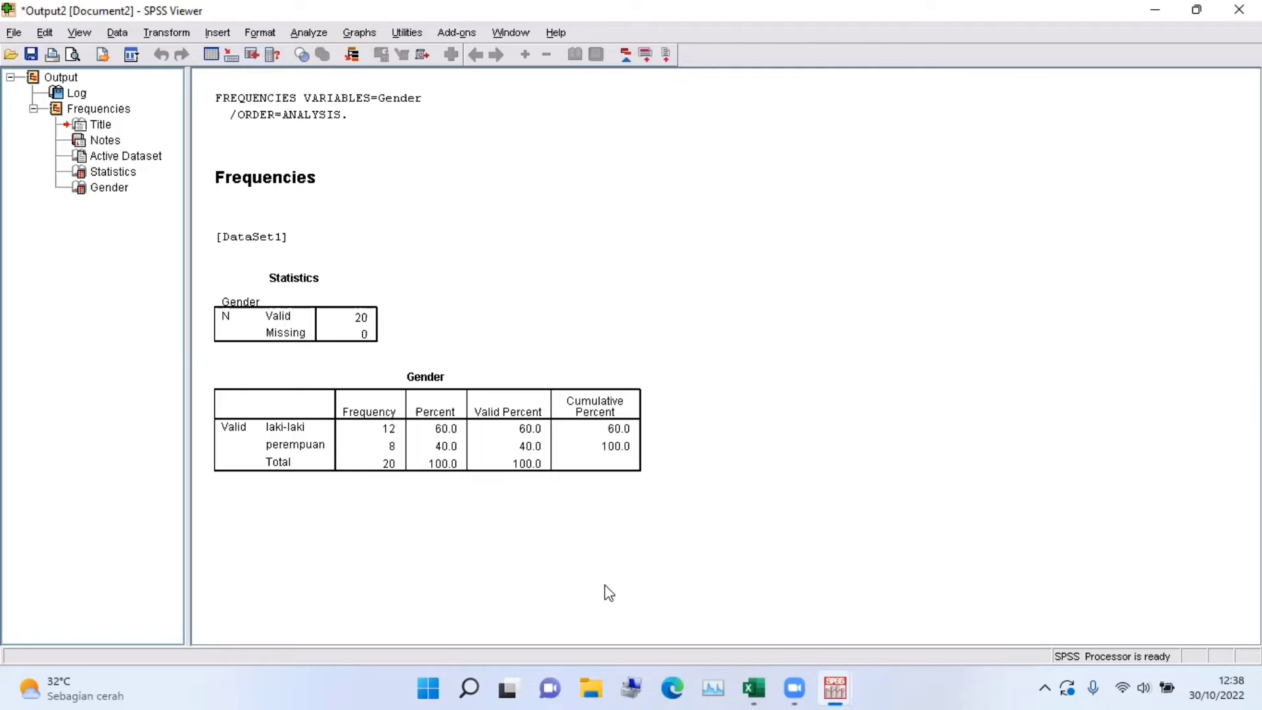
# Return to the dataset's data grid, open the Frequencies analysis again and remove Gender from its variables
pyautogui.moveTo(830, 688)
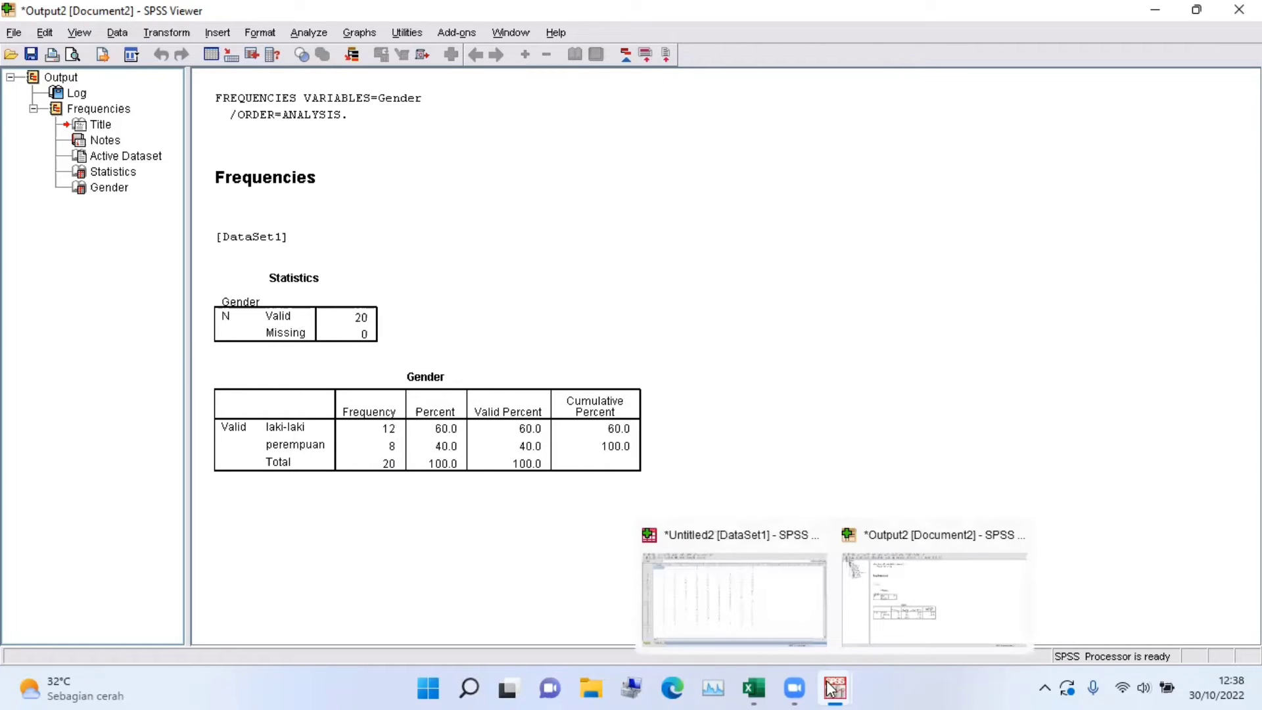
pyautogui.click(767, 635)
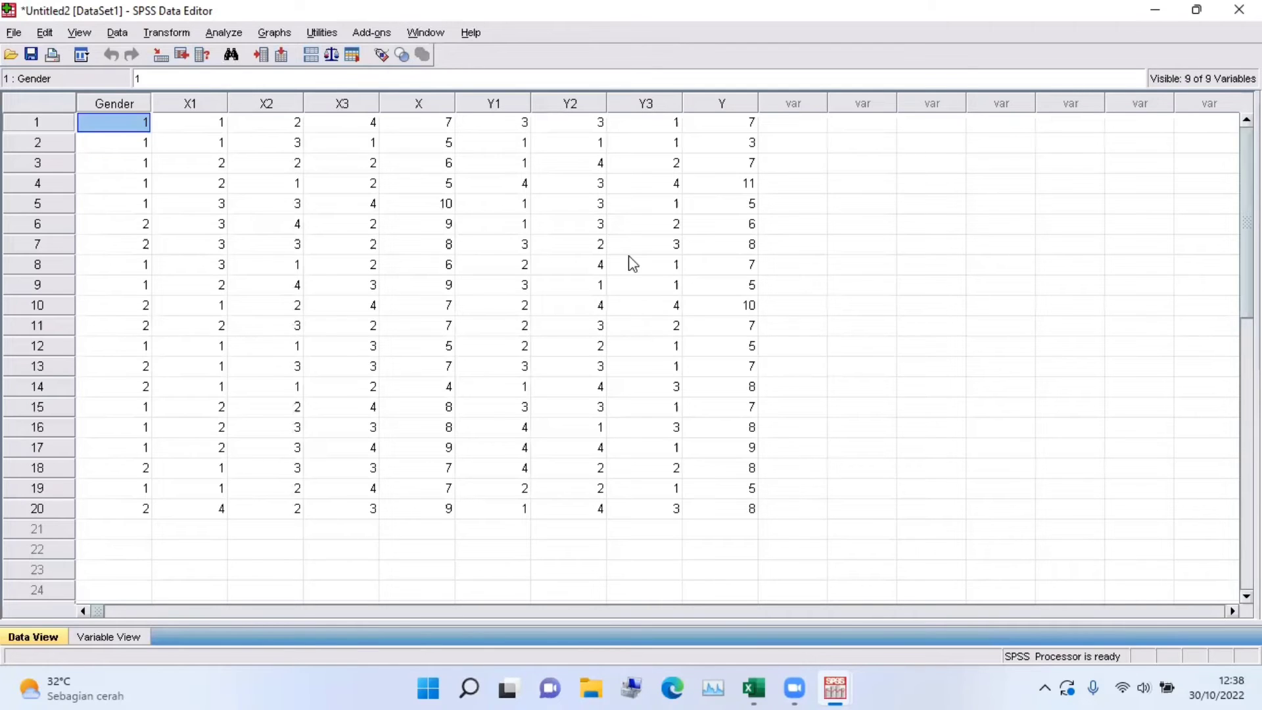
pyautogui.click(210, 31)
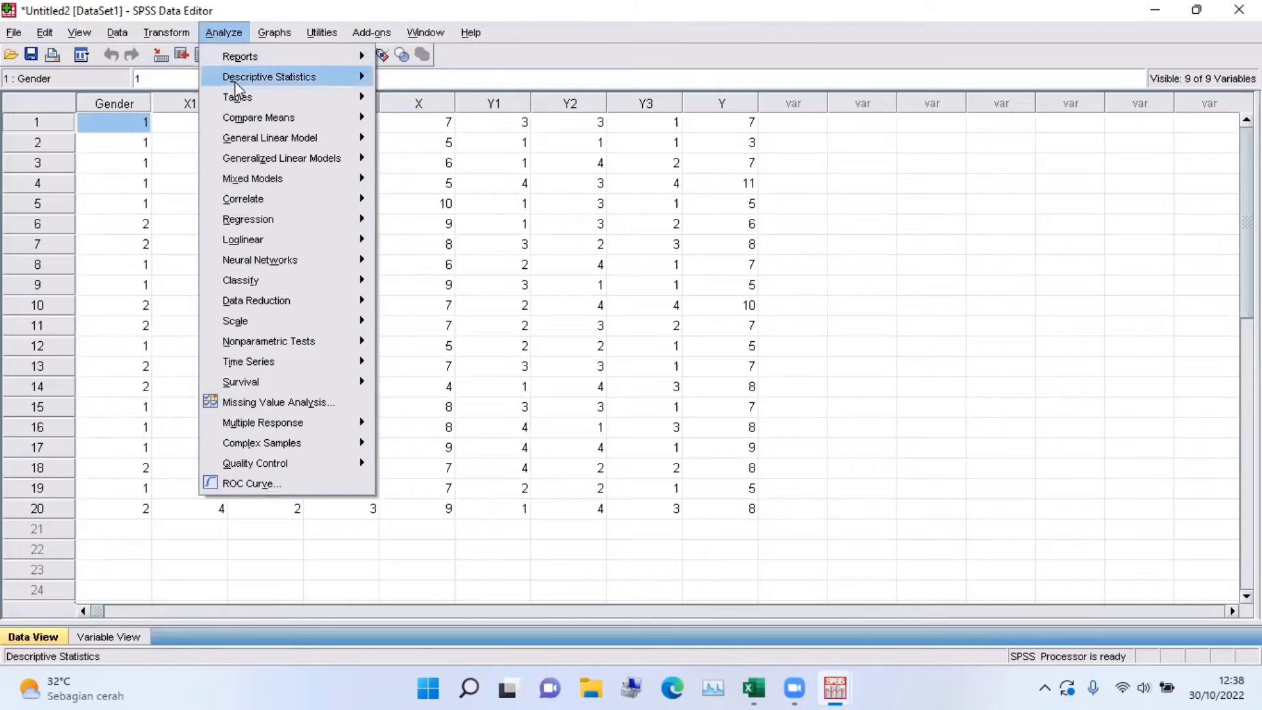
pyautogui.moveTo(236, 80)
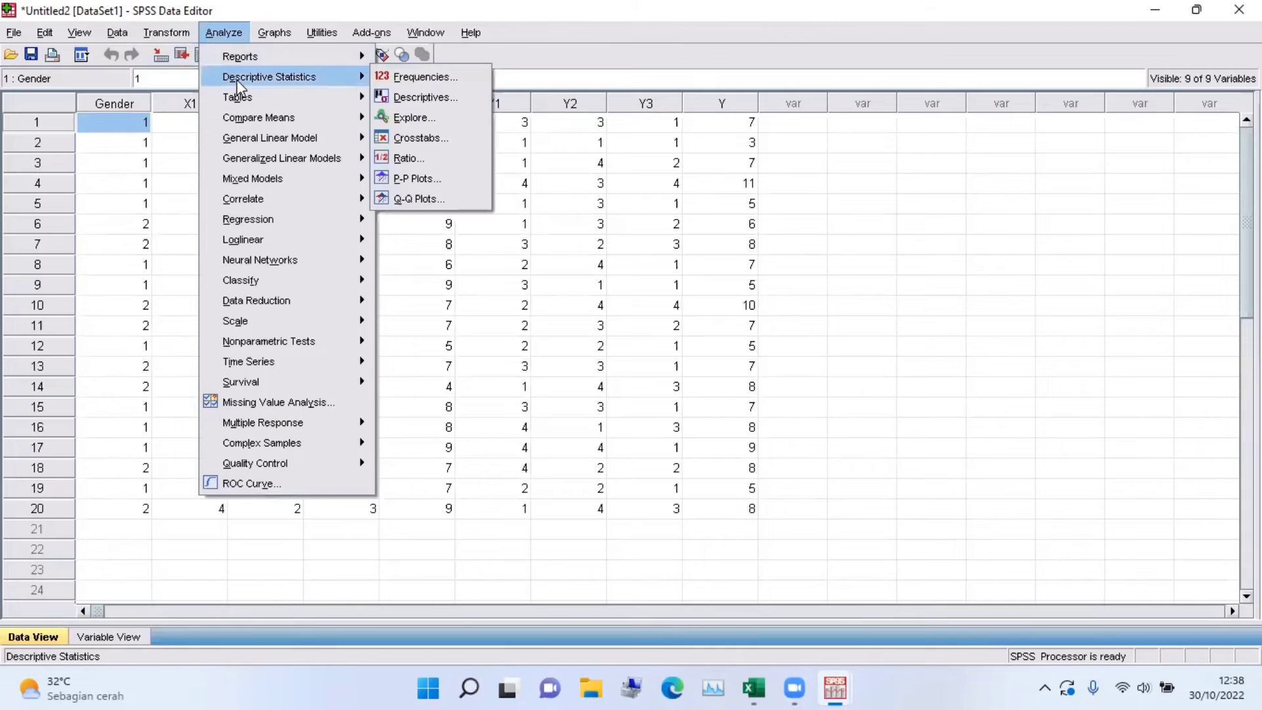
pyautogui.click(402, 76)
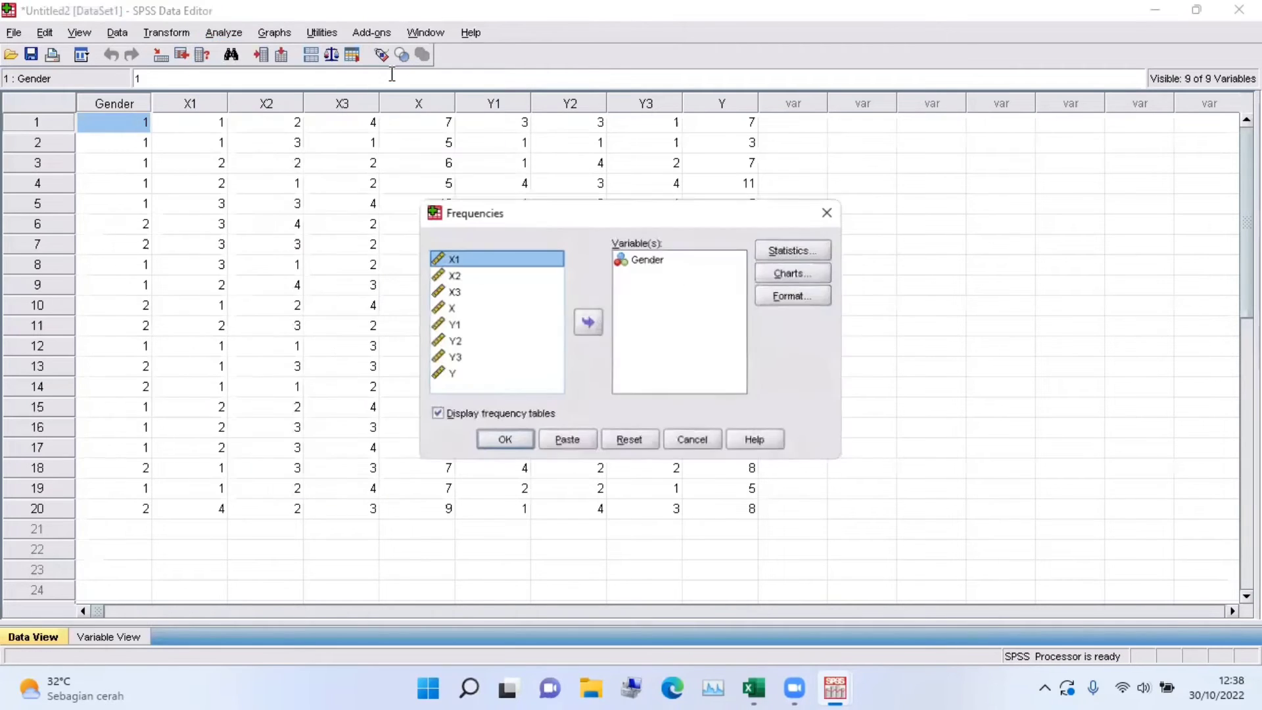
pyautogui.click(647, 258)
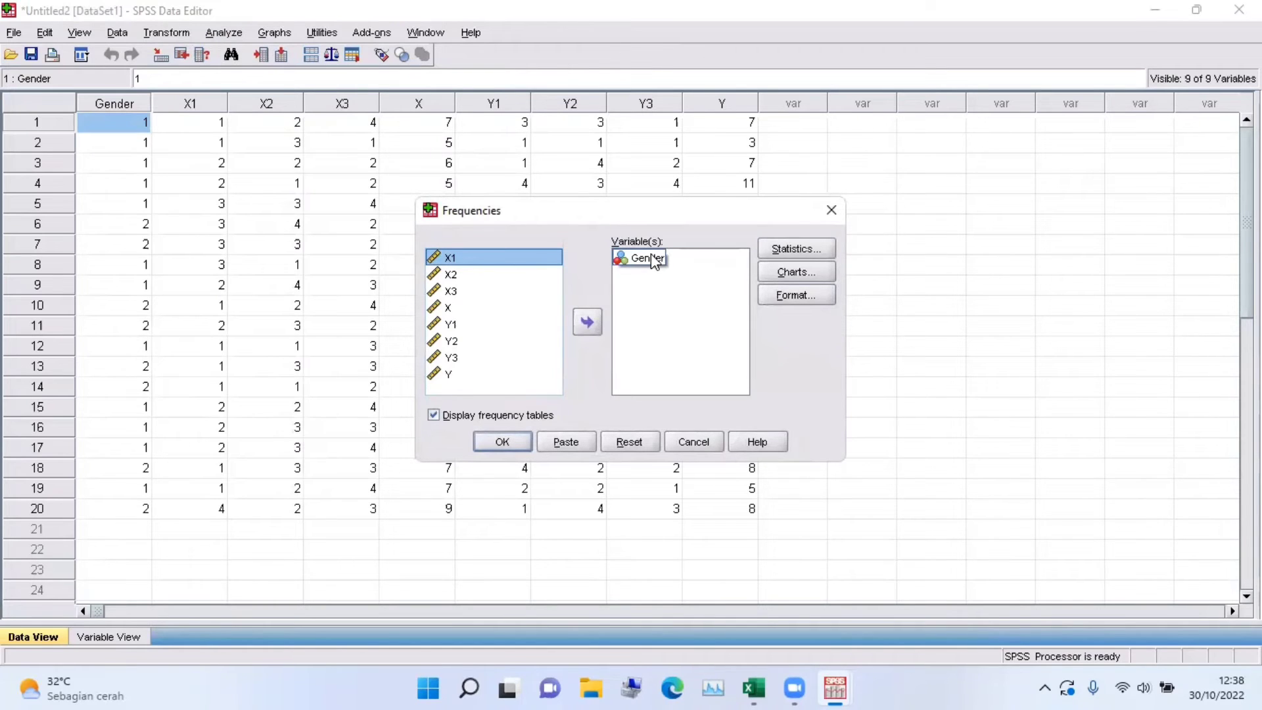
pyautogui.click(654, 260)
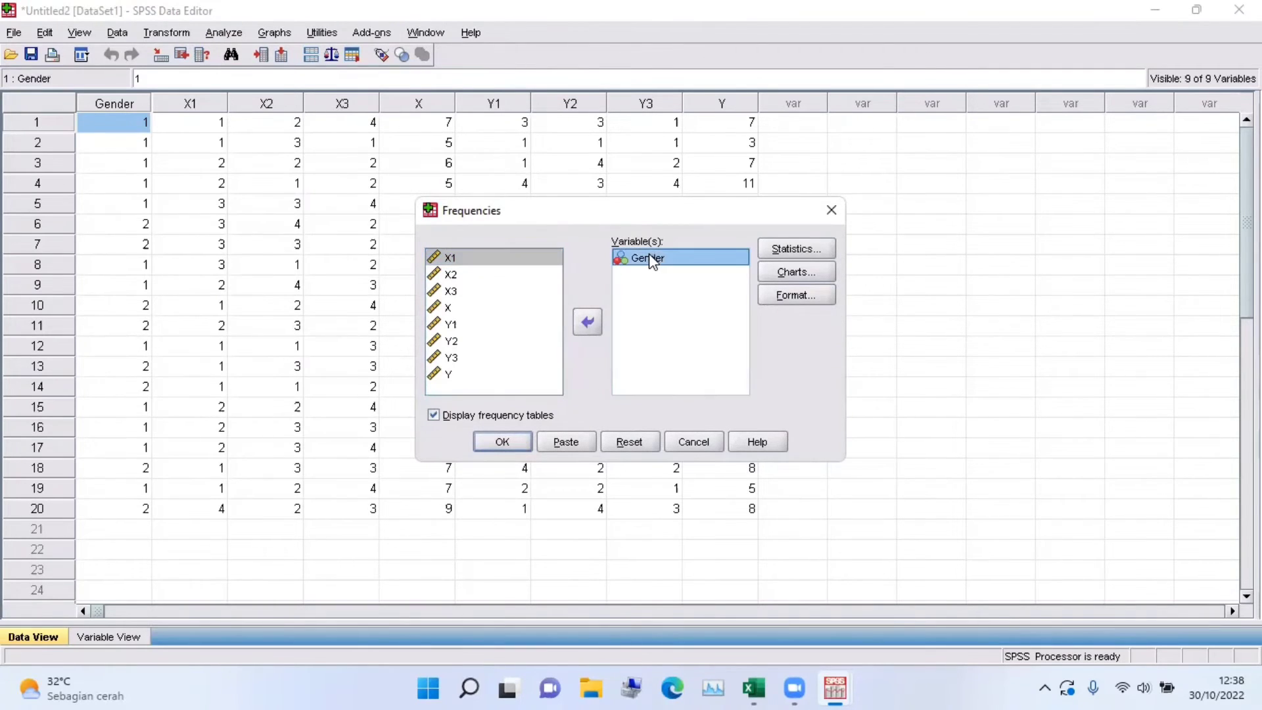
pyautogui.click(587, 323)
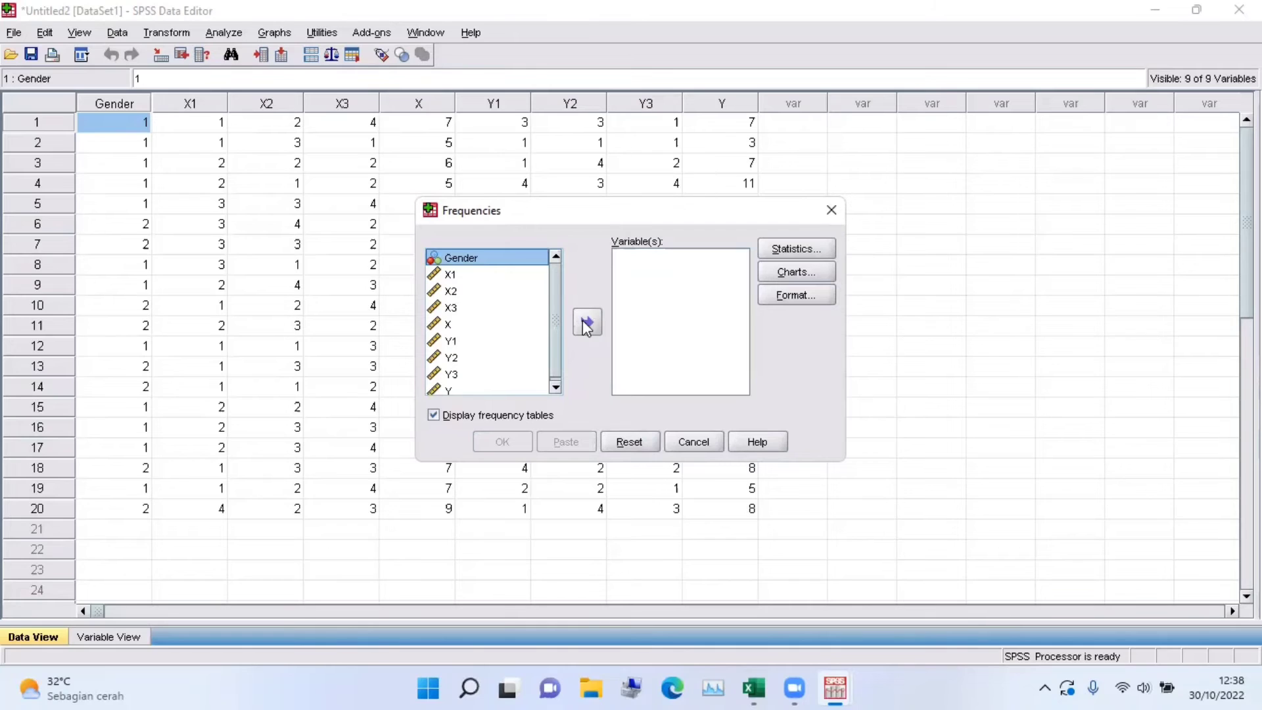
# Add the total scores X and Y to the variables of the Frequencies analysis
pyautogui.click(451, 327)
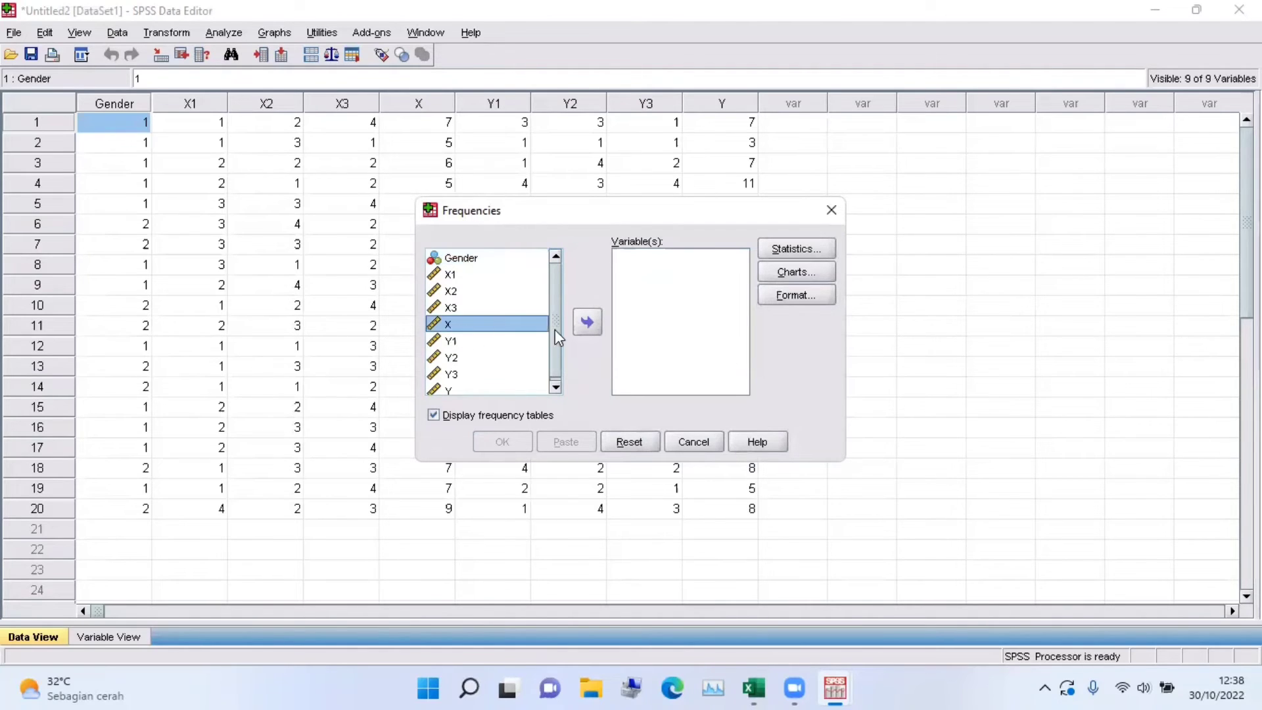
pyautogui.click(589, 329)
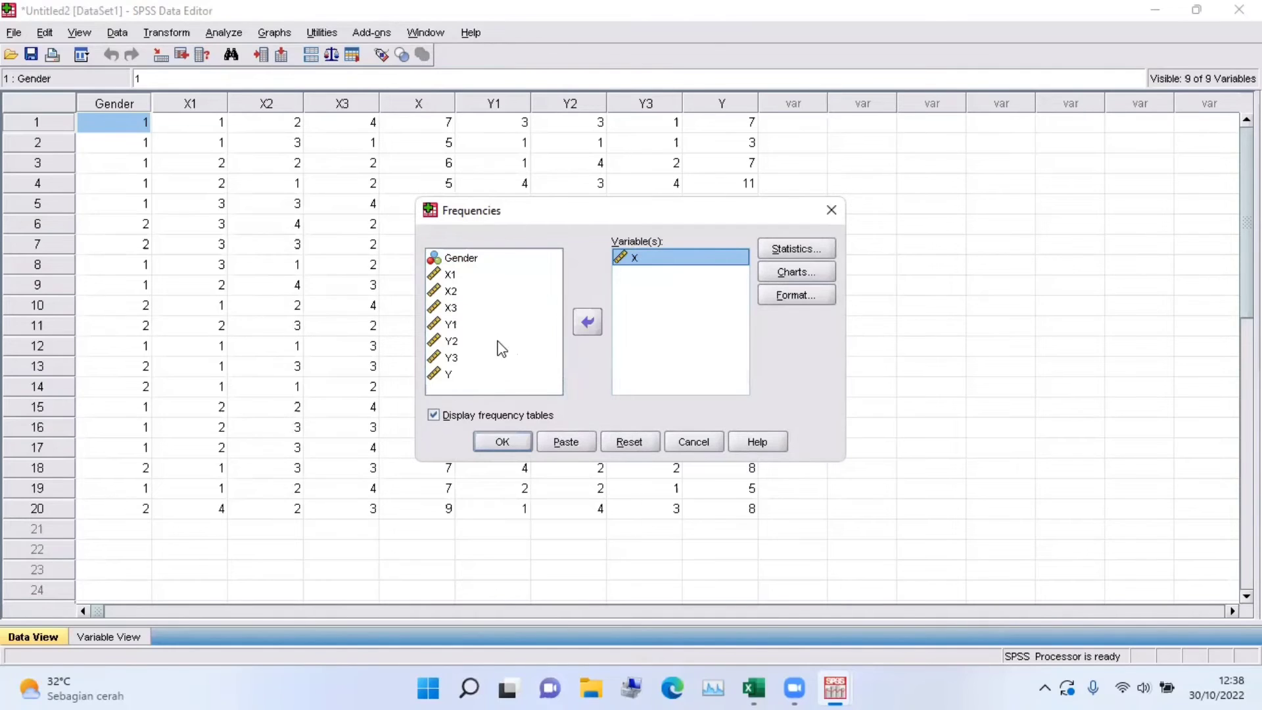
pyautogui.click(452, 376)
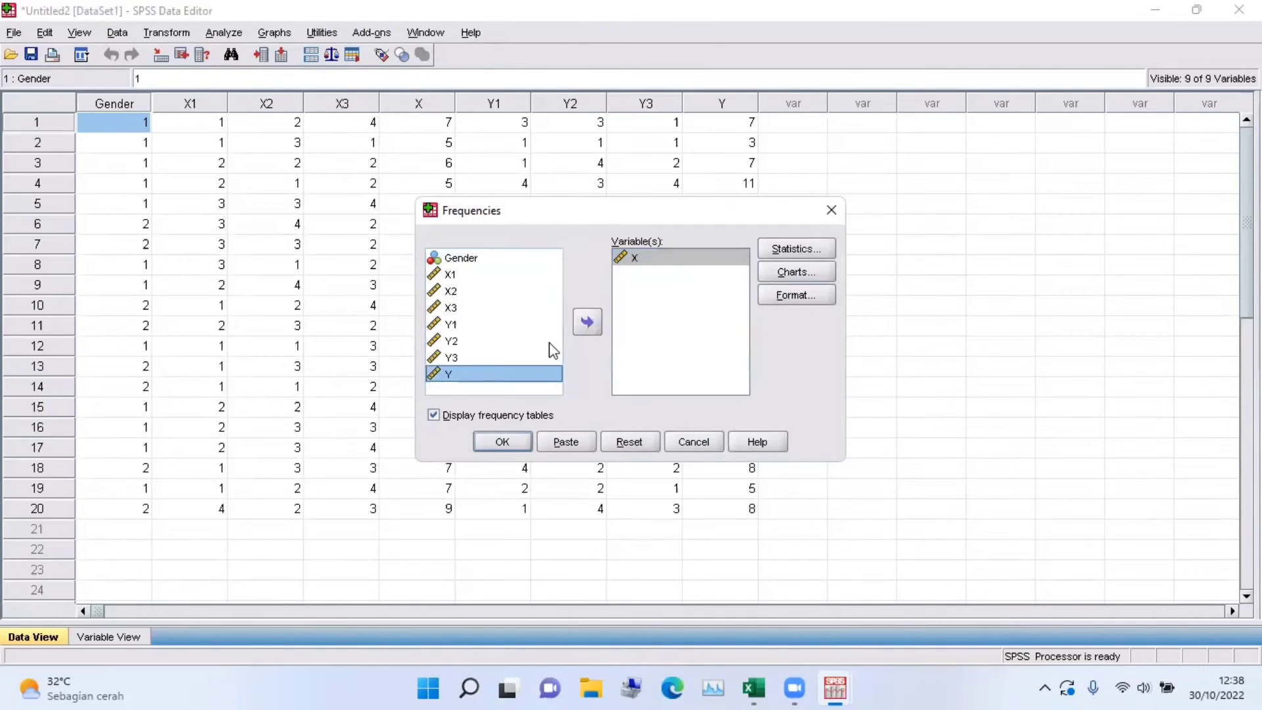
pyautogui.click(587, 322)
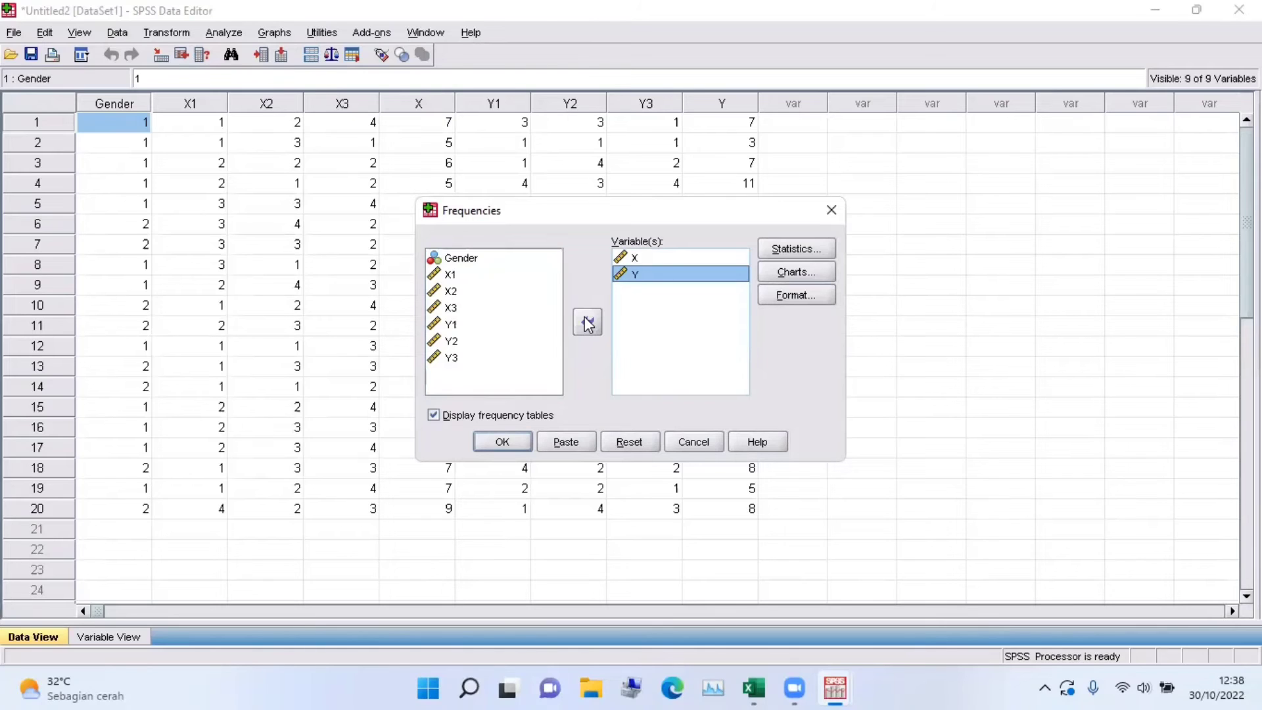
# Include the mean, standard deviation, variance, range, minimum and maximum in the Frequencies statistics
pyautogui.click(778, 251)
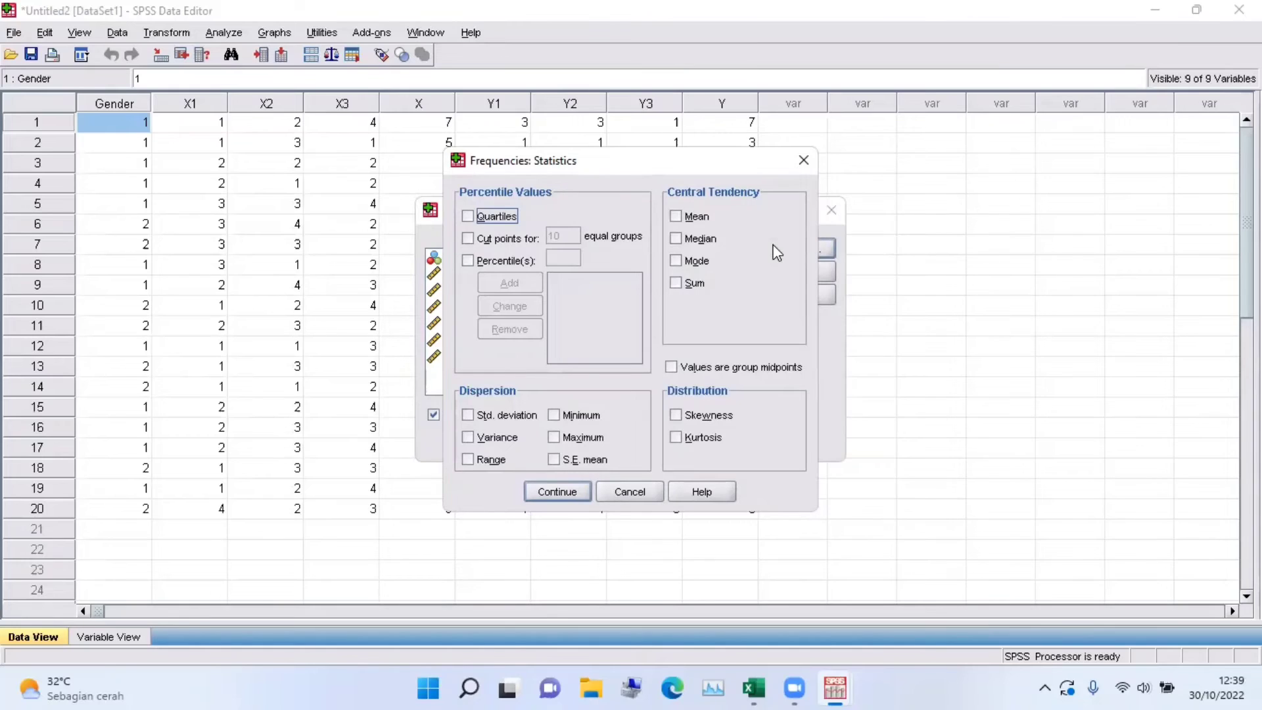
pyautogui.click(677, 219)
pyautogui.click(469, 415)
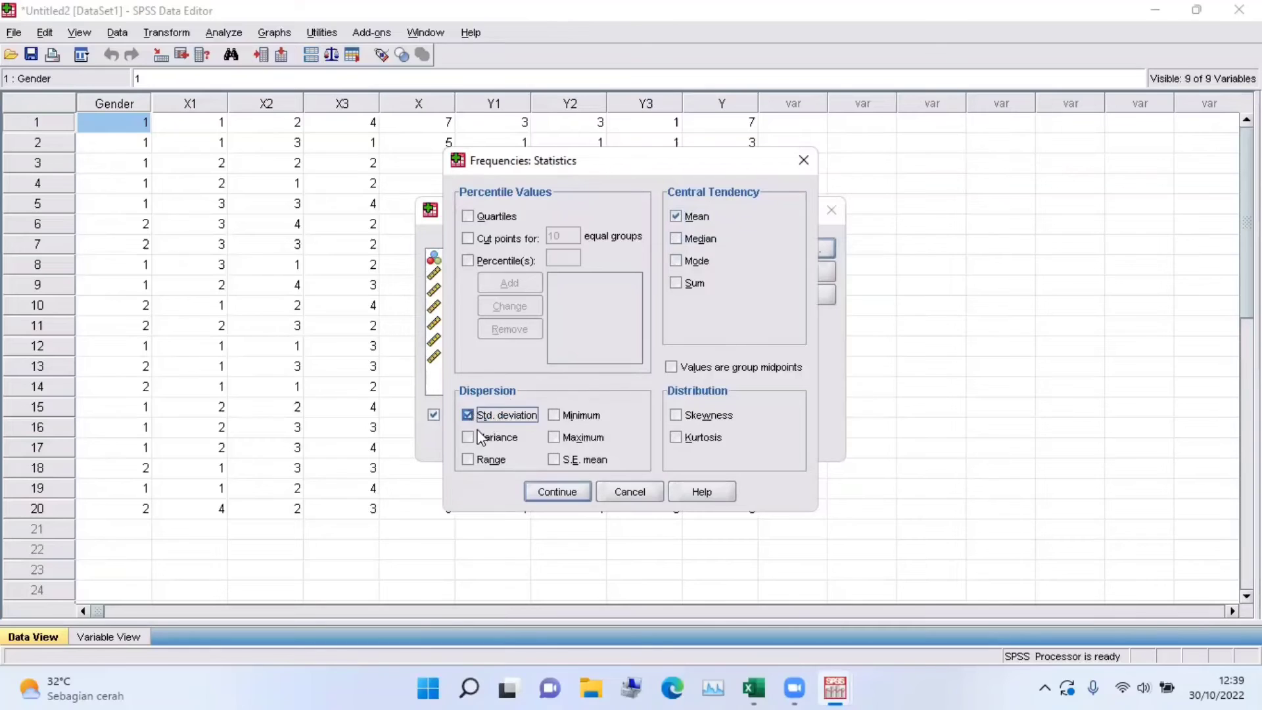
pyautogui.click(469, 437)
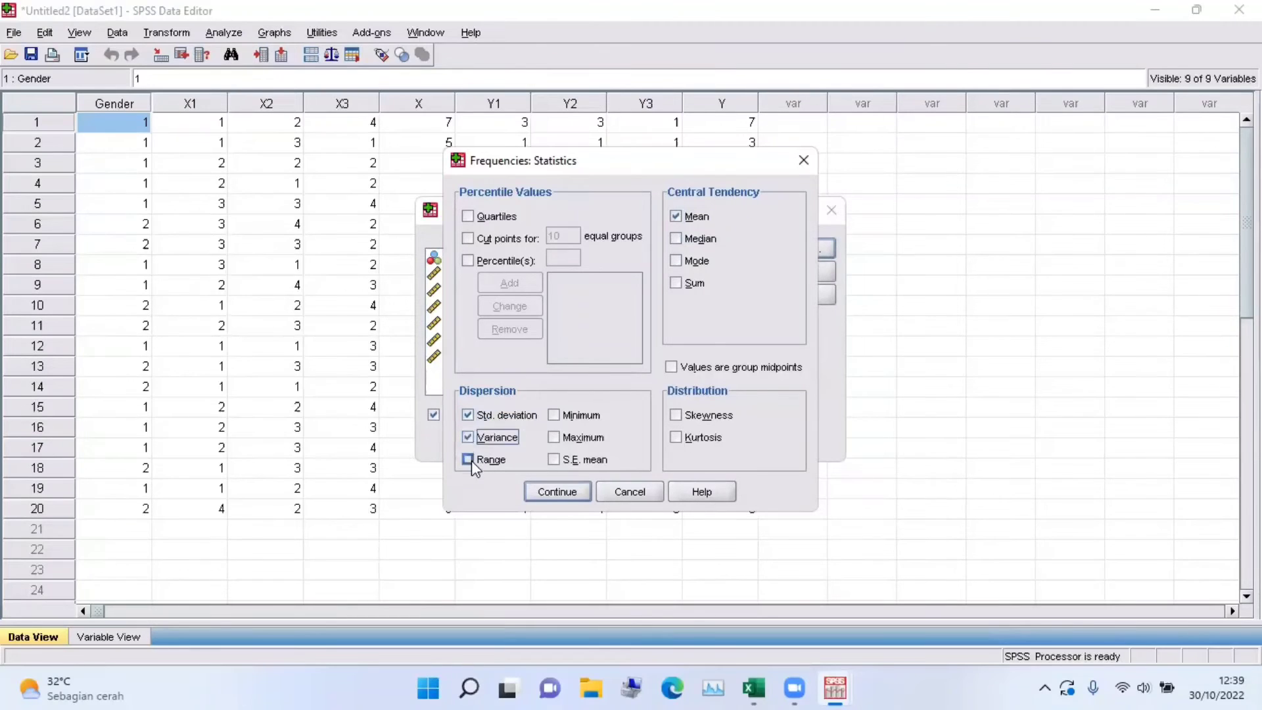
pyautogui.click(470, 460)
pyautogui.click(550, 438)
pyautogui.click(569, 492)
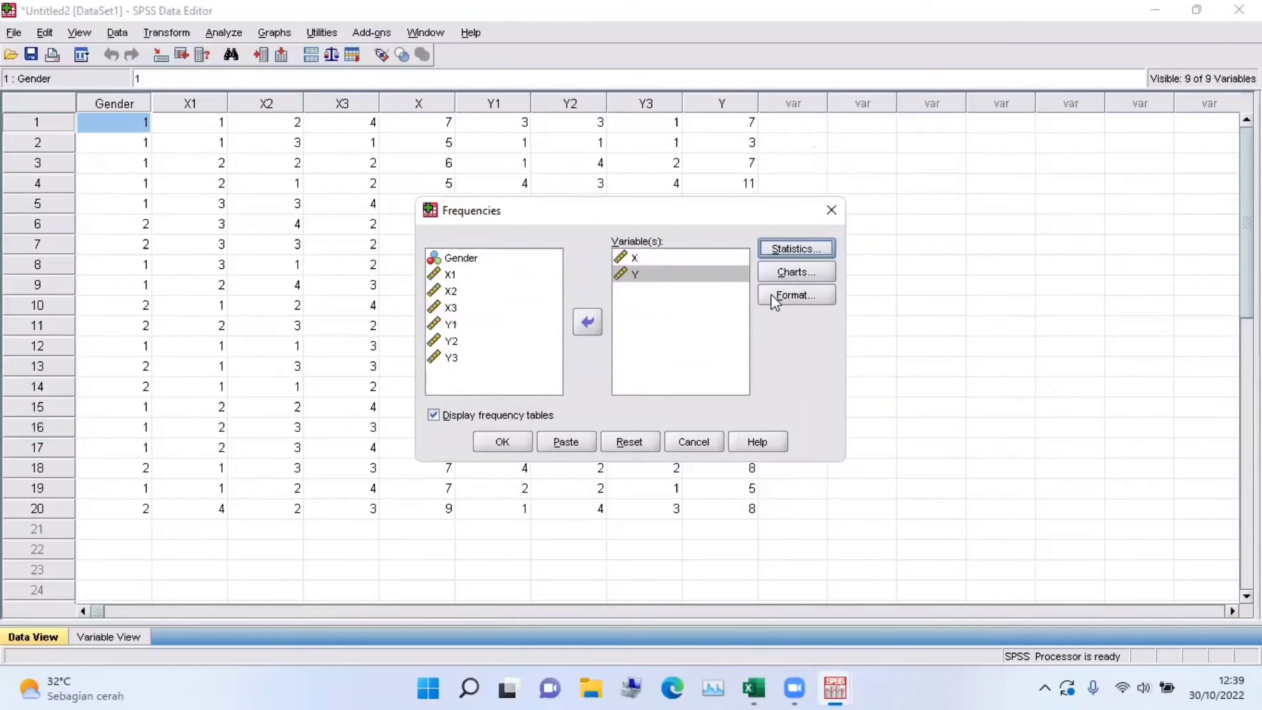
# Set the Frequencies charts to histograms with a normal curve, and run the analysis on X and Y
pyautogui.click(786, 272)
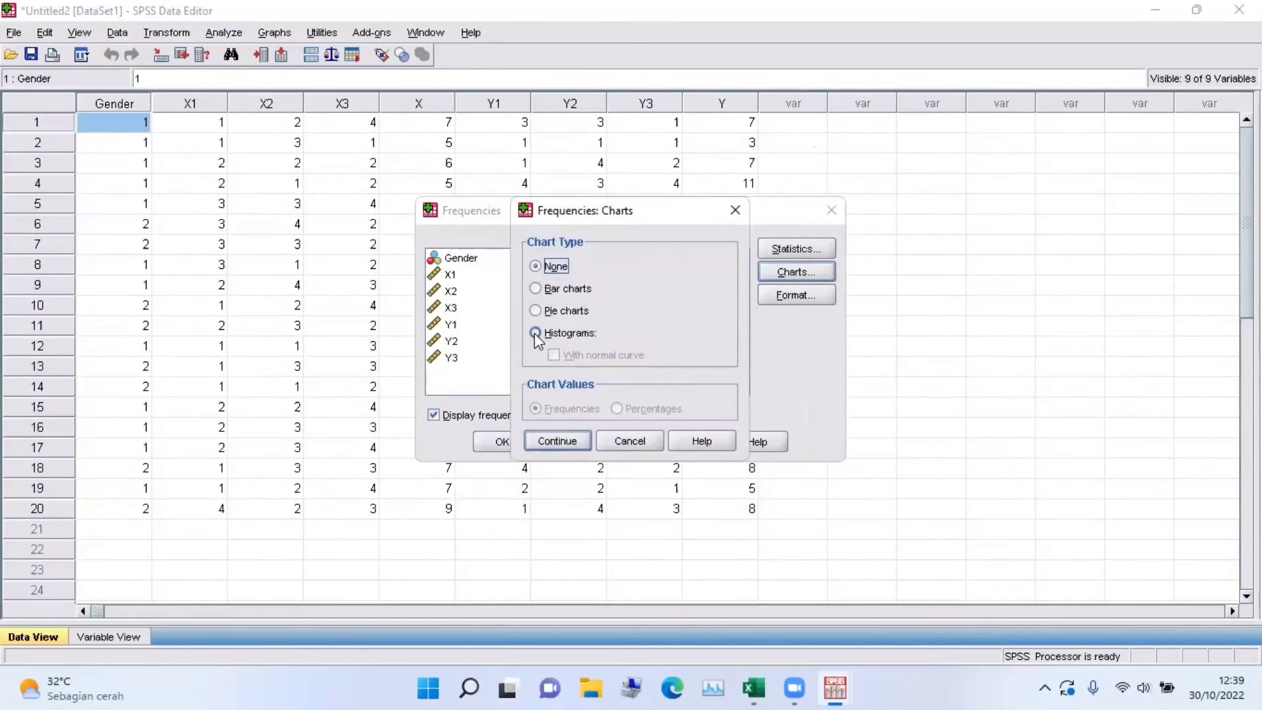
pyautogui.click(536, 333)
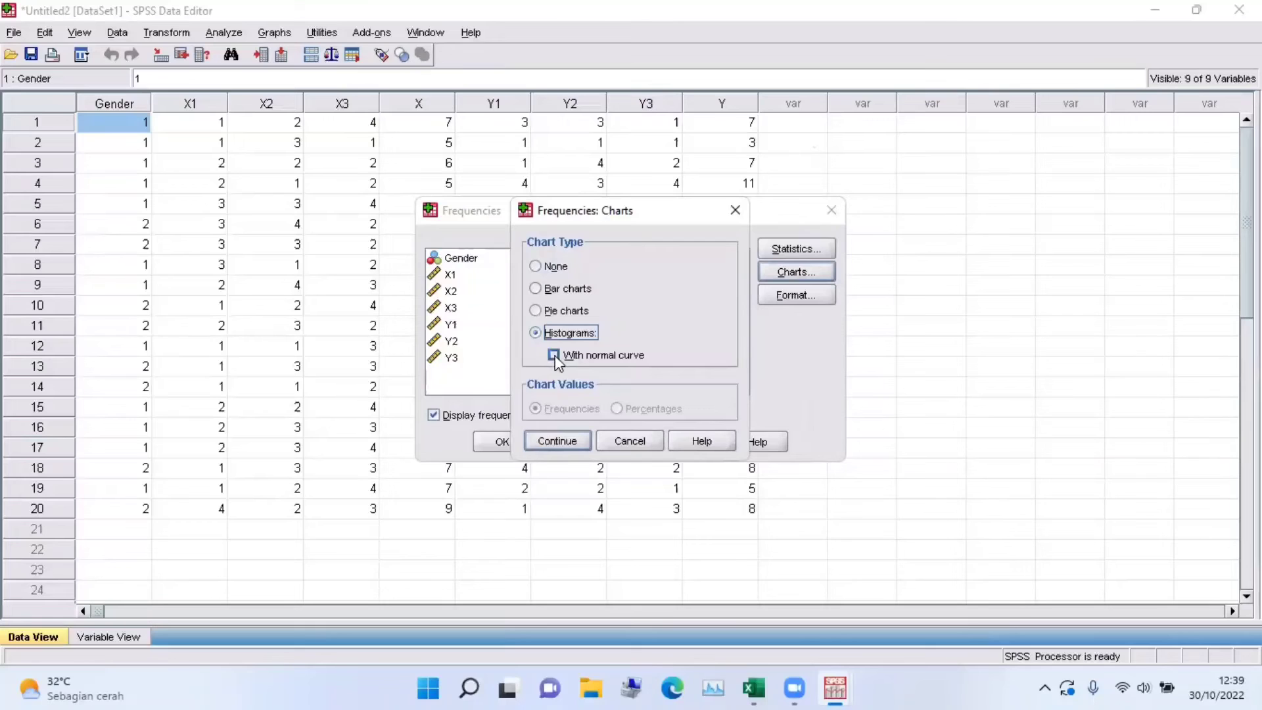
pyautogui.click(554, 356)
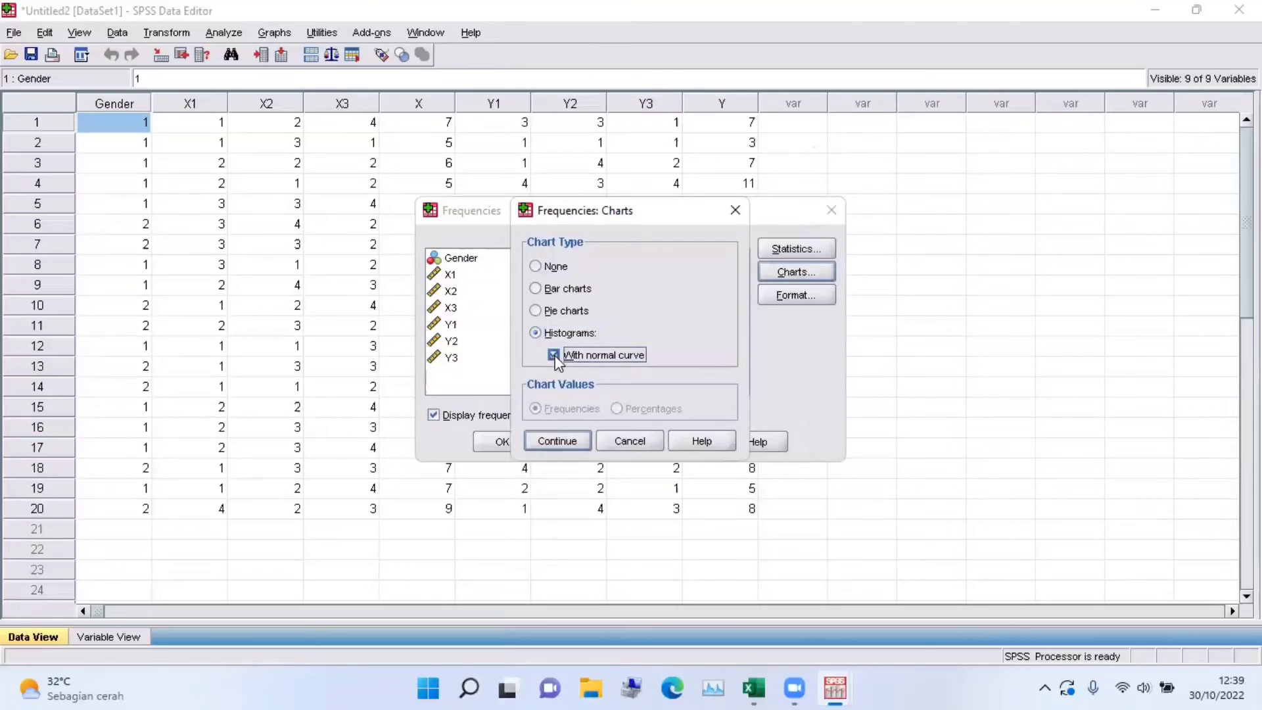
pyautogui.click(560, 441)
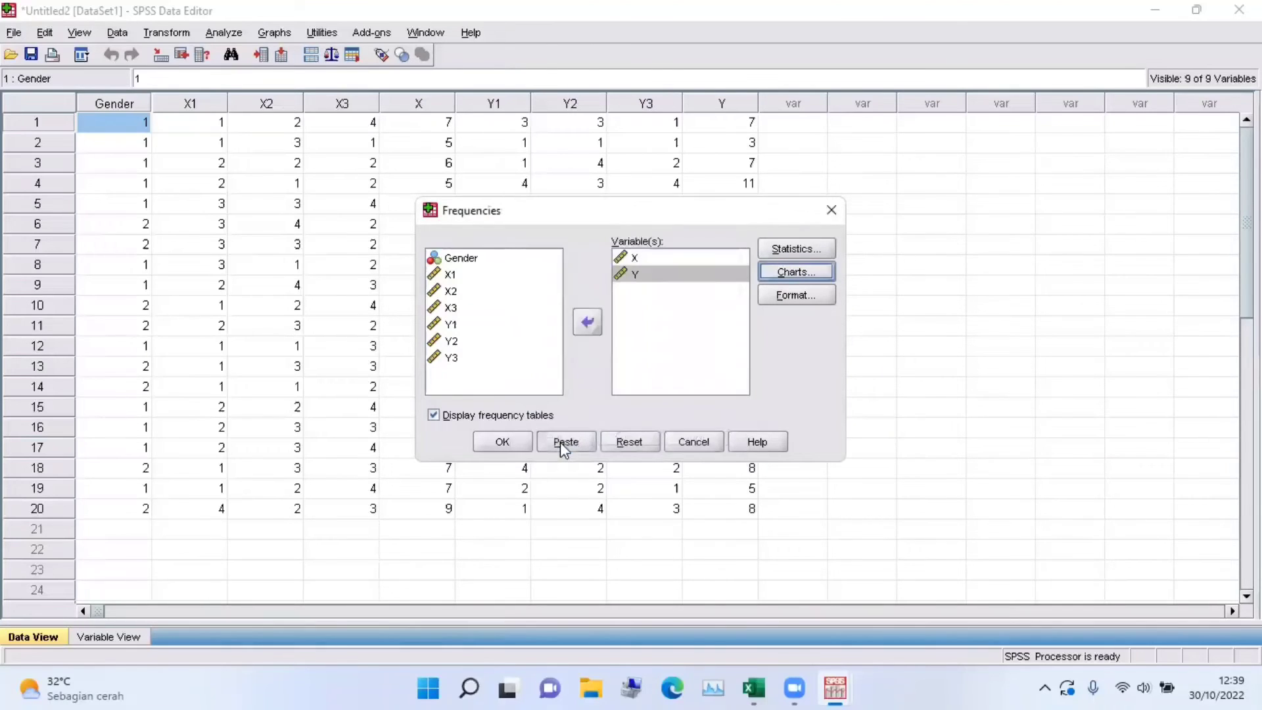
pyautogui.click(514, 437)
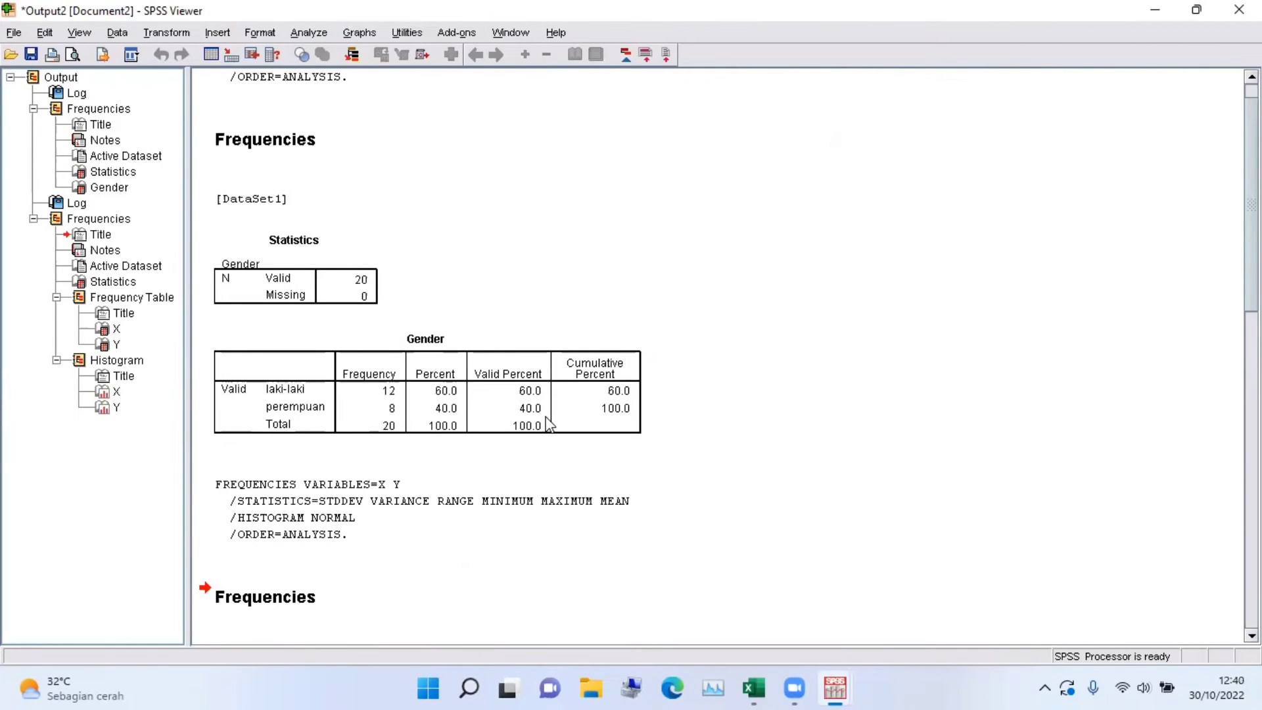
# Review the statistics table, the frequency tables and the histograms of X and Y in the output
pyautogui.scroll(-3, 589, 406)
pyautogui.scroll(-5, 590, 405)
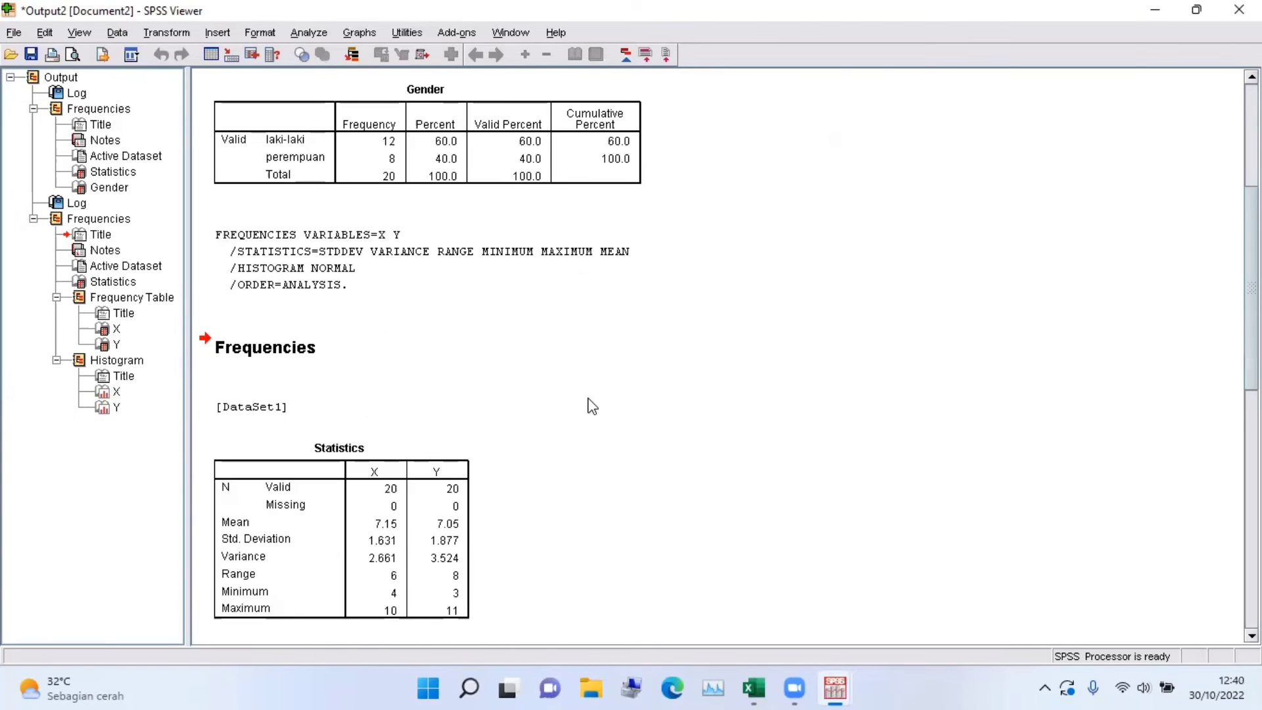
pyautogui.scroll(-3, 591, 406)
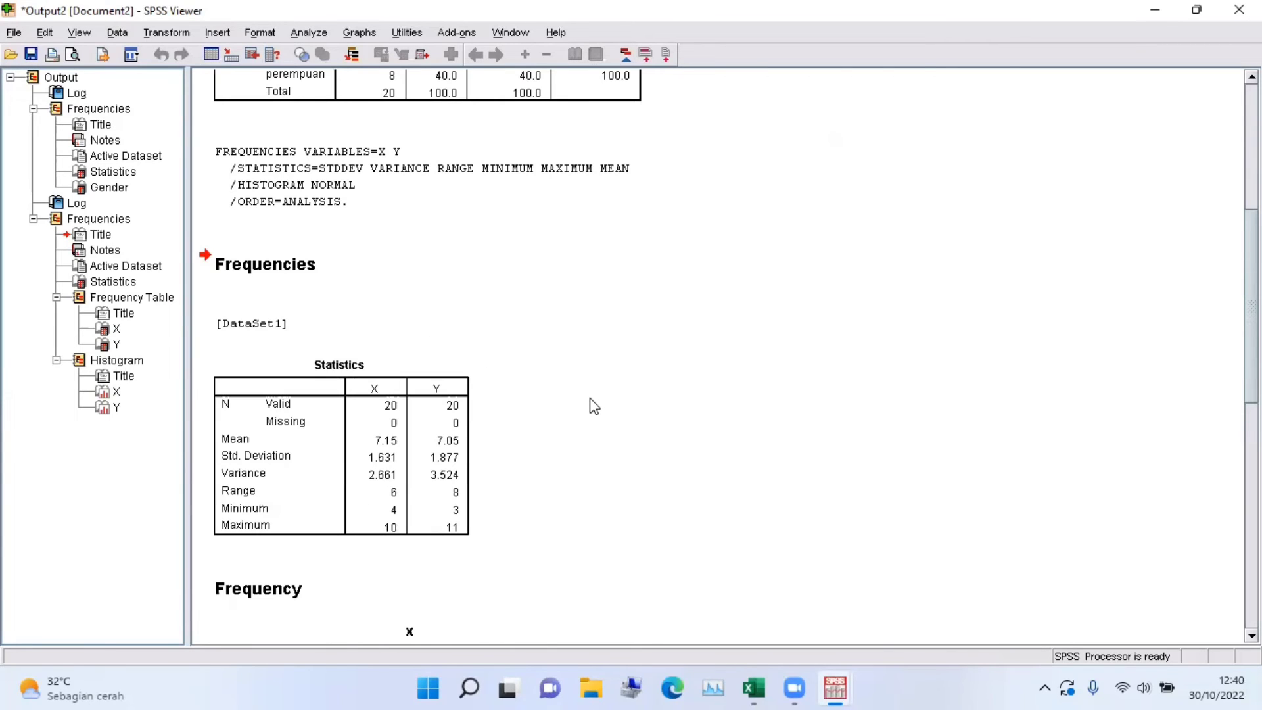
pyautogui.scroll(-3, 590, 410)
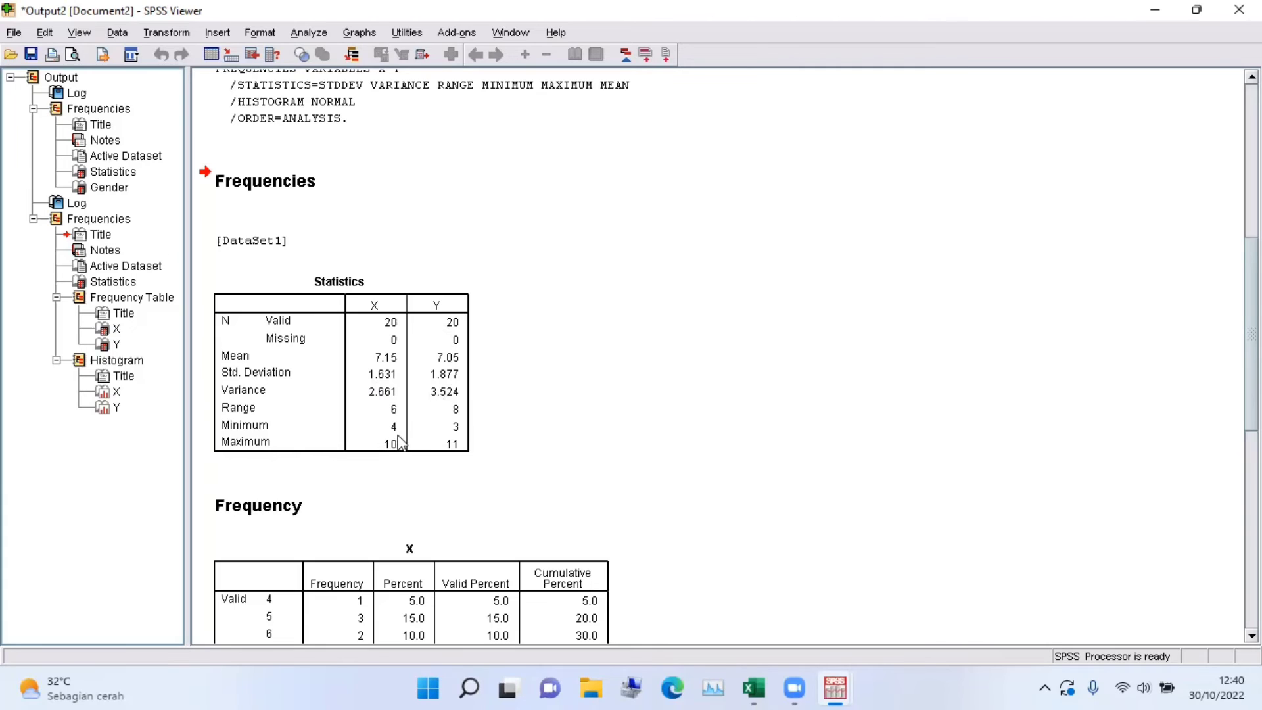
pyautogui.scroll(-5, 409, 441)
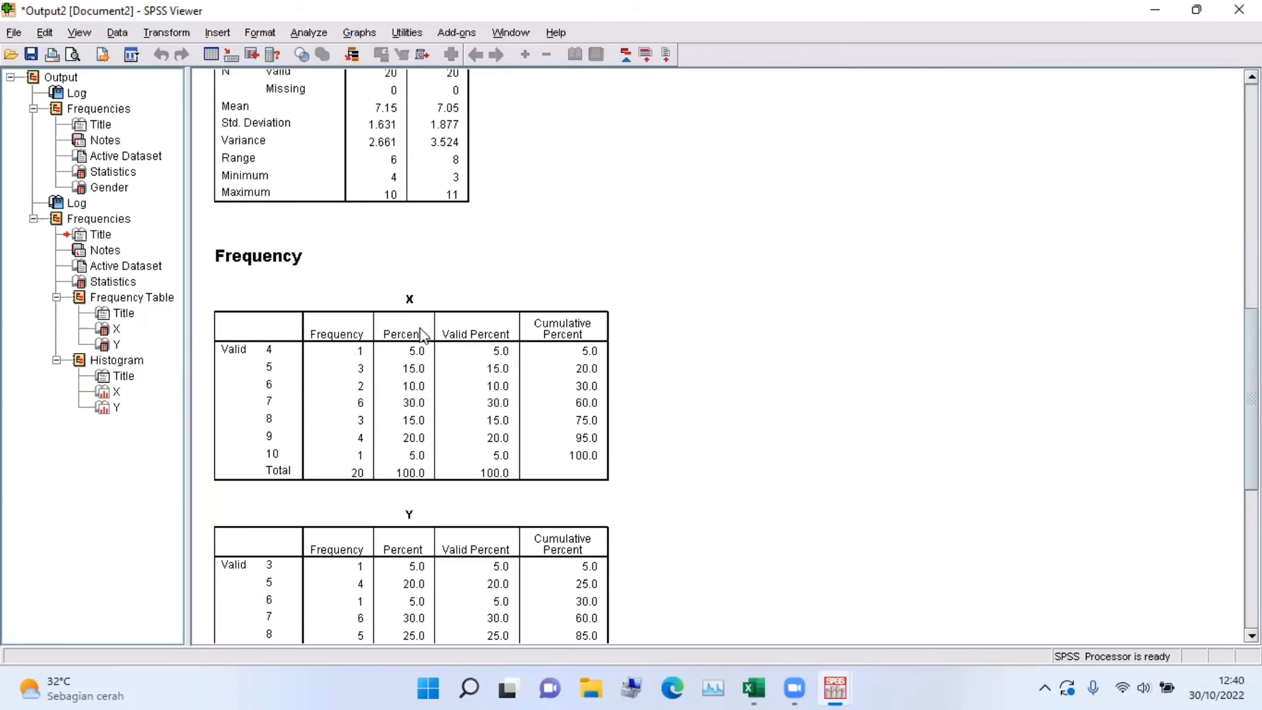
pyautogui.scroll(-3, 451, 541)
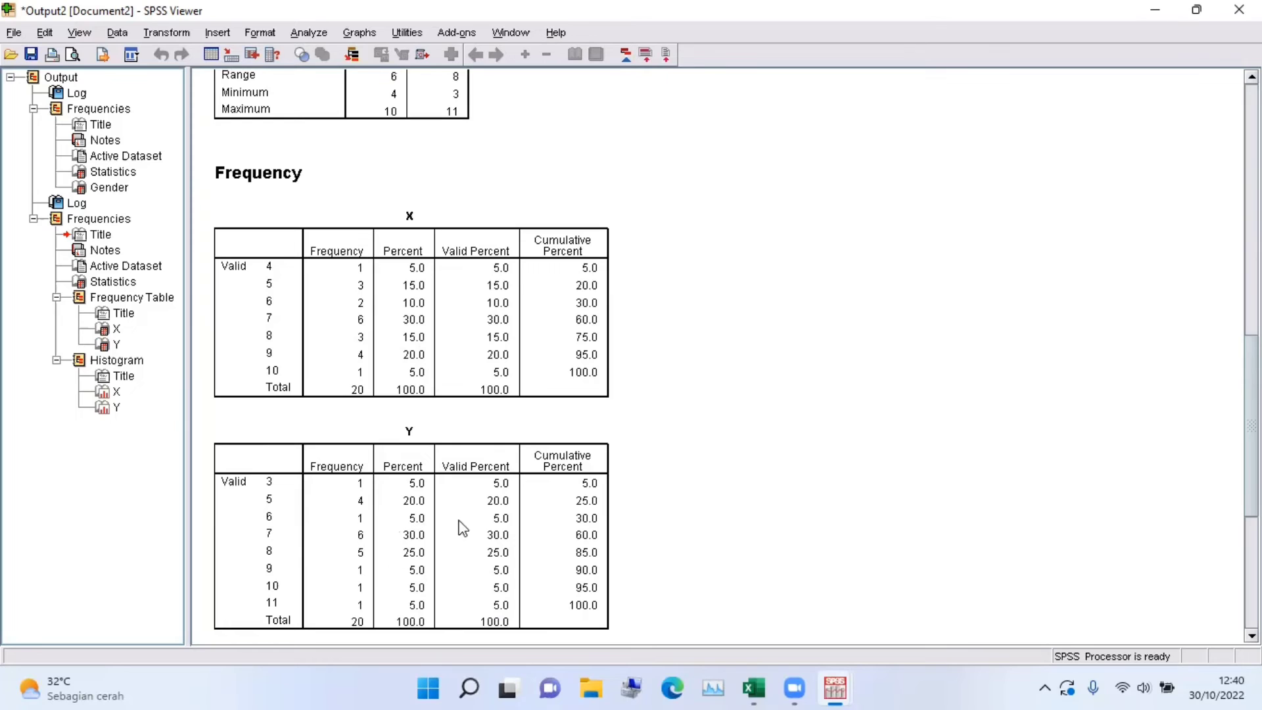
pyautogui.scroll(-9, 388, 523)
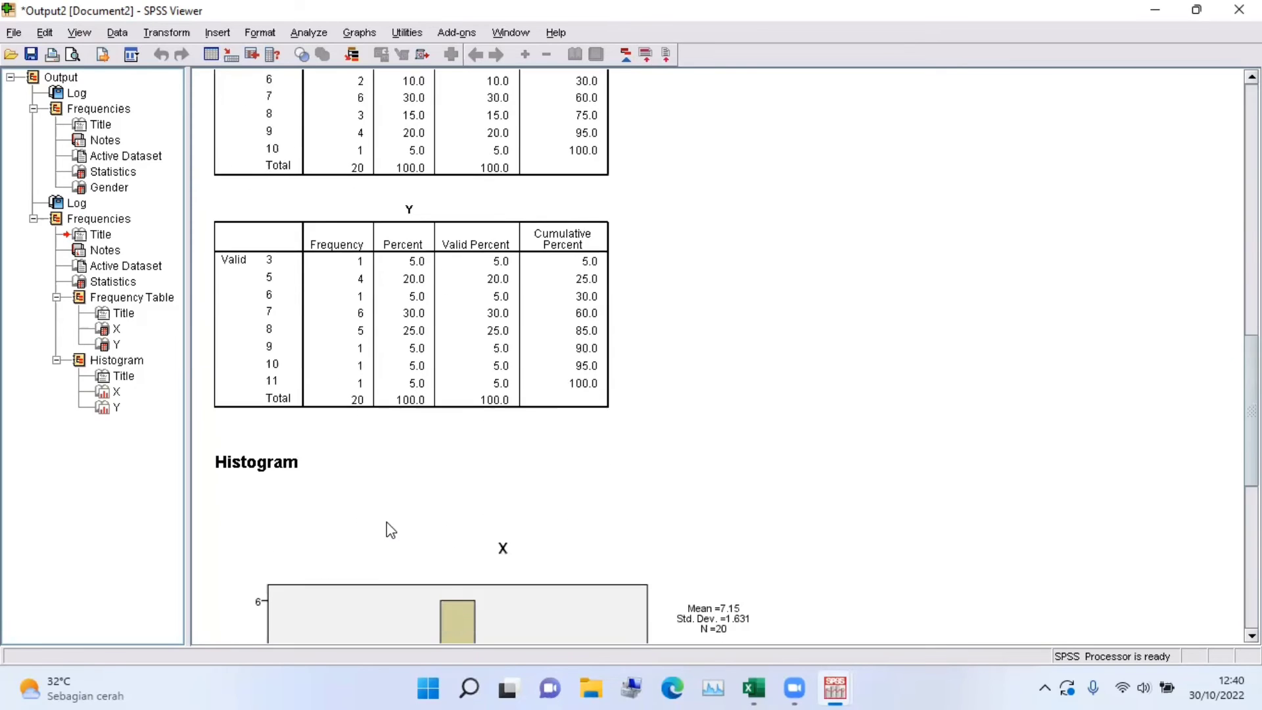
pyautogui.scroll(-12, 387, 524)
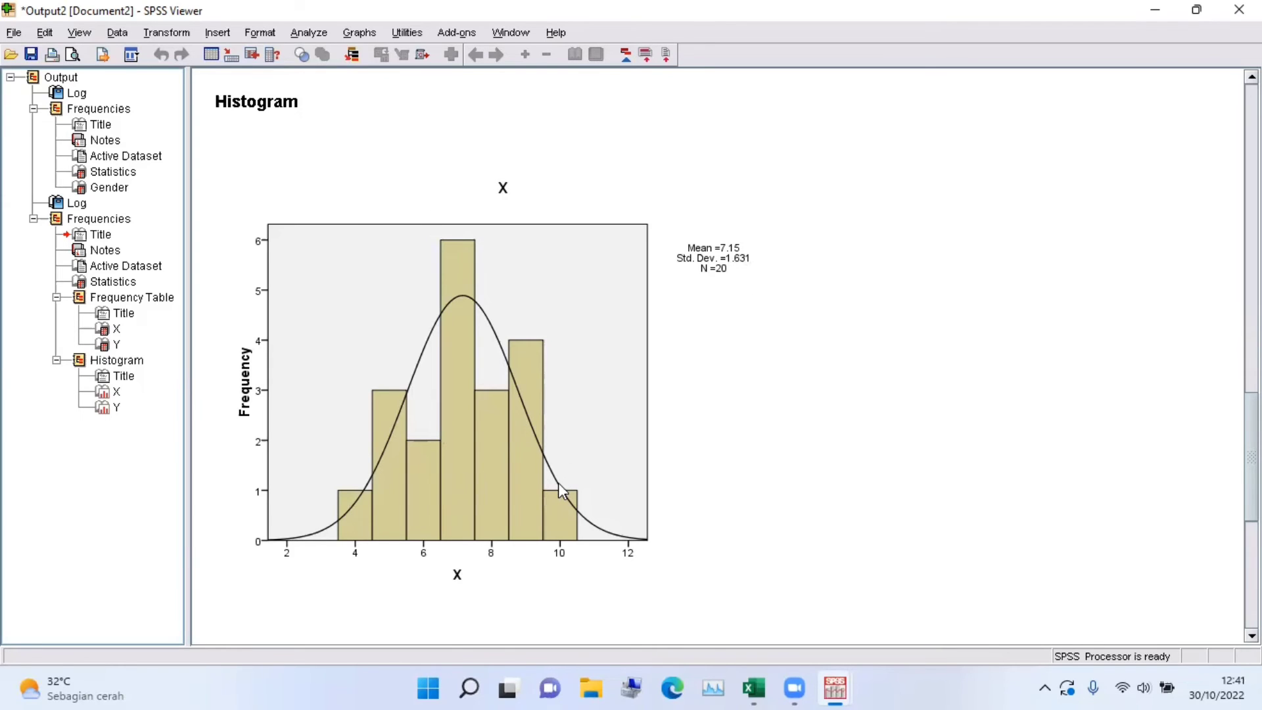
pyautogui.scroll(-5, 562, 490)
pyautogui.scroll(-2, 562, 490)
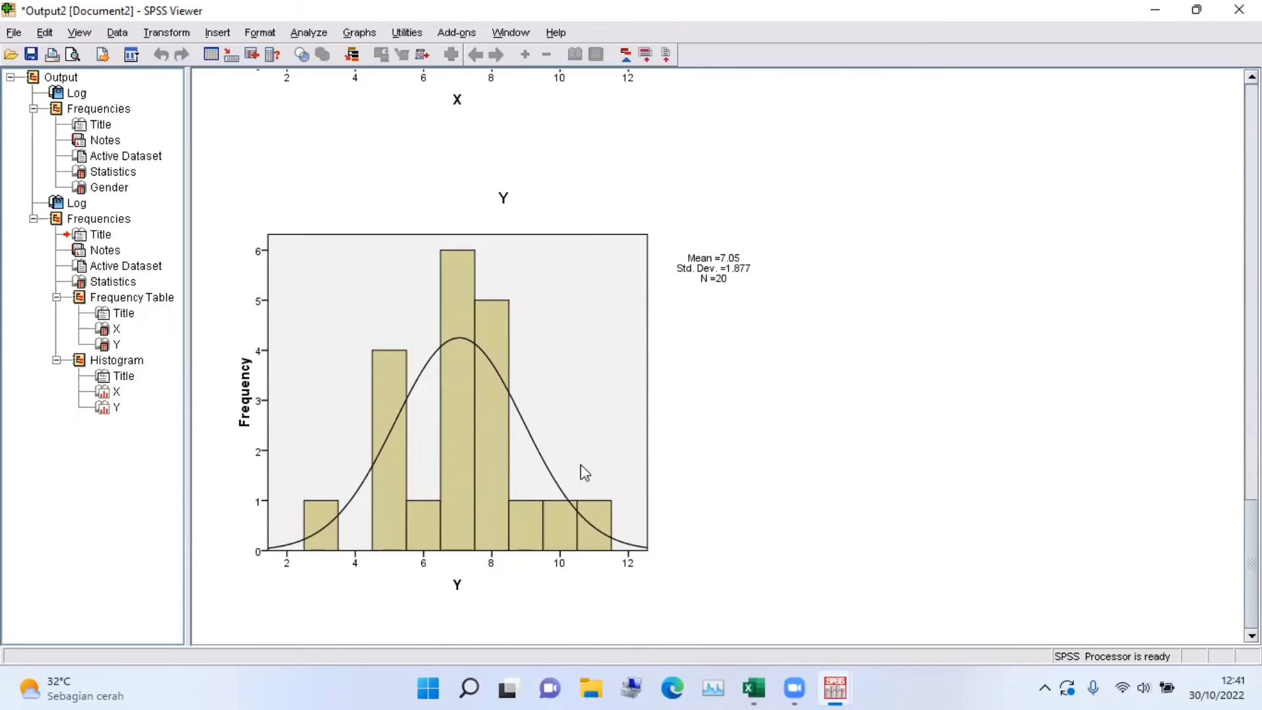
pyautogui.scroll(3, 581, 464)
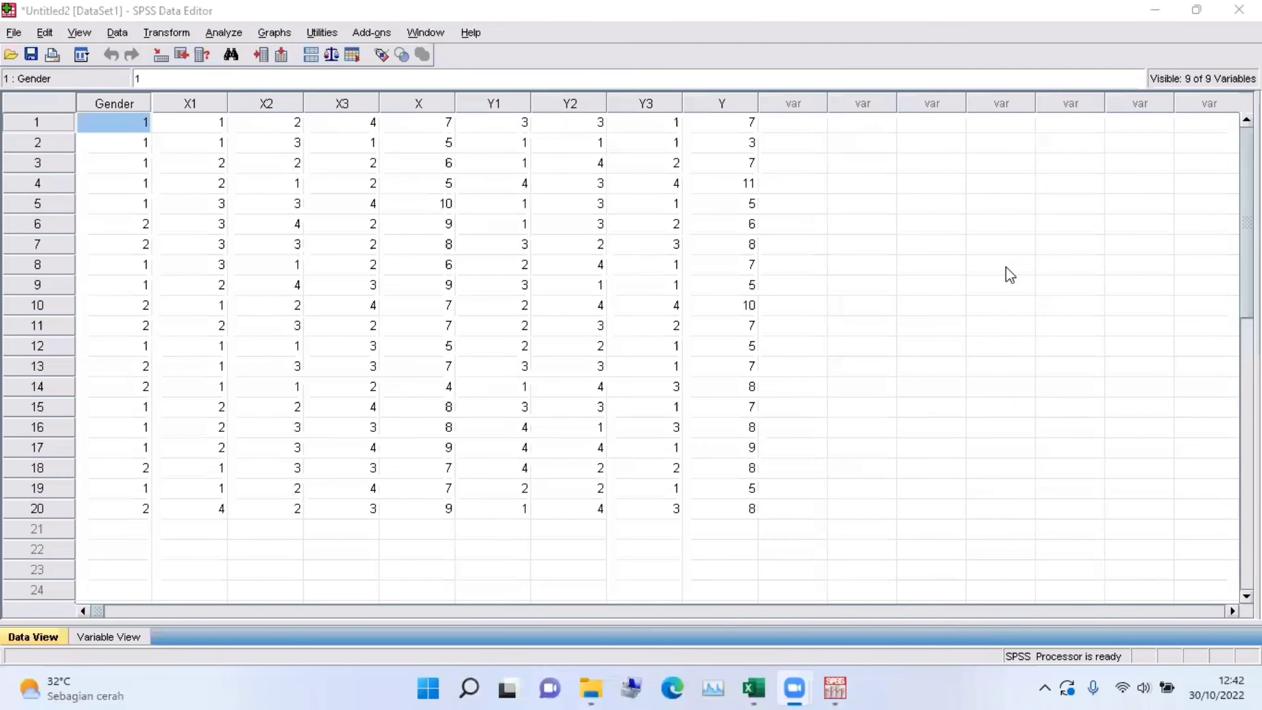
# Set up a Descriptives analysis on the dataset with Gender, X and Y as its variables
pyautogui.click(232, 38)
pyautogui.moveTo(236, 77)
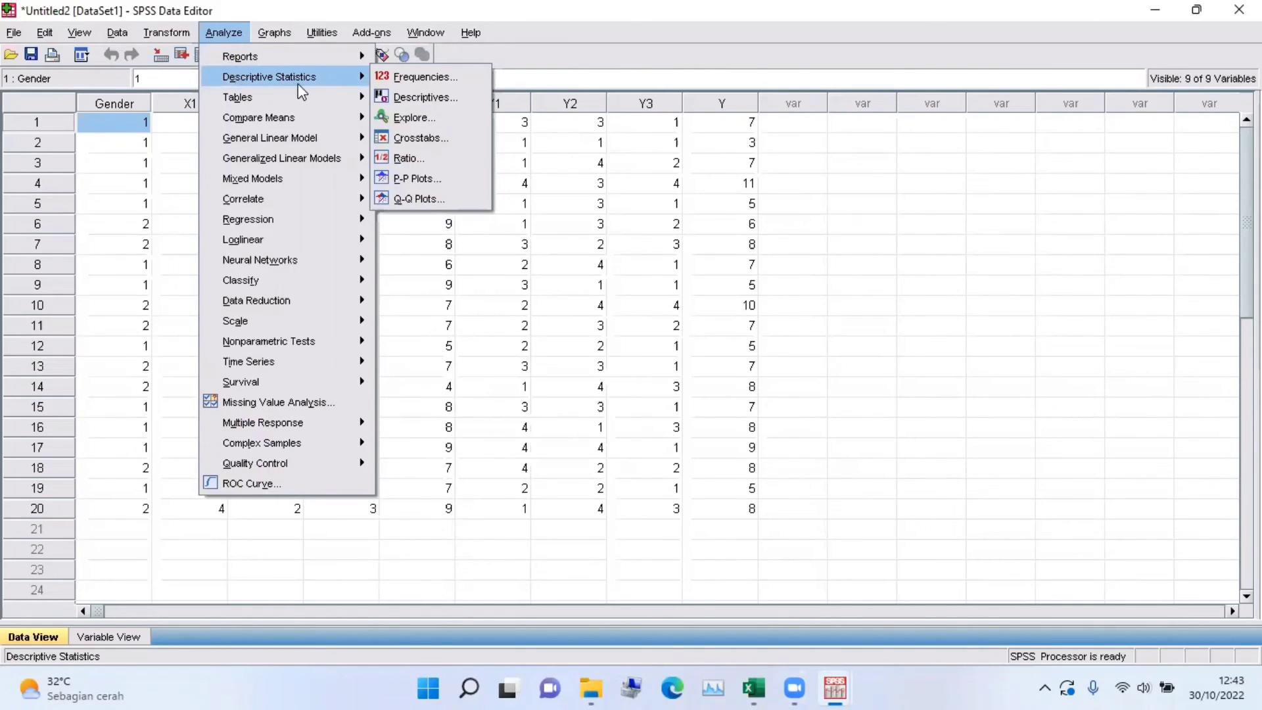
pyautogui.click(420, 99)
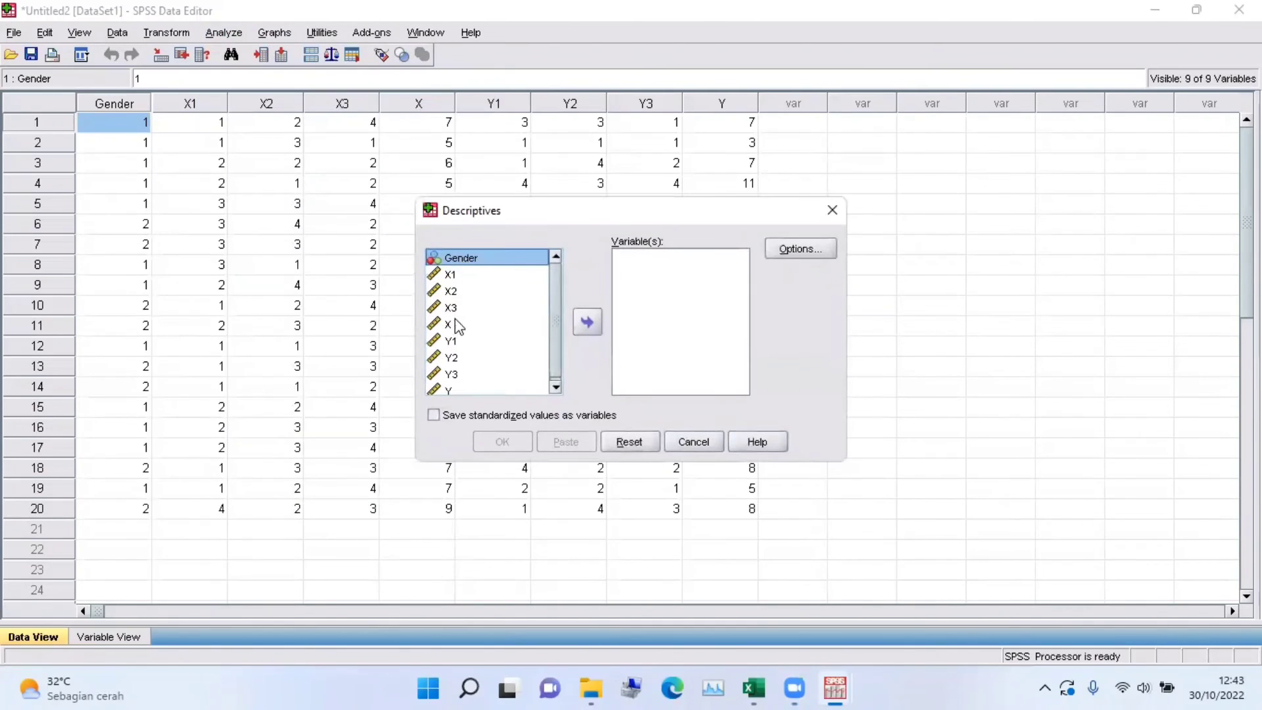
pyautogui.click(583, 325)
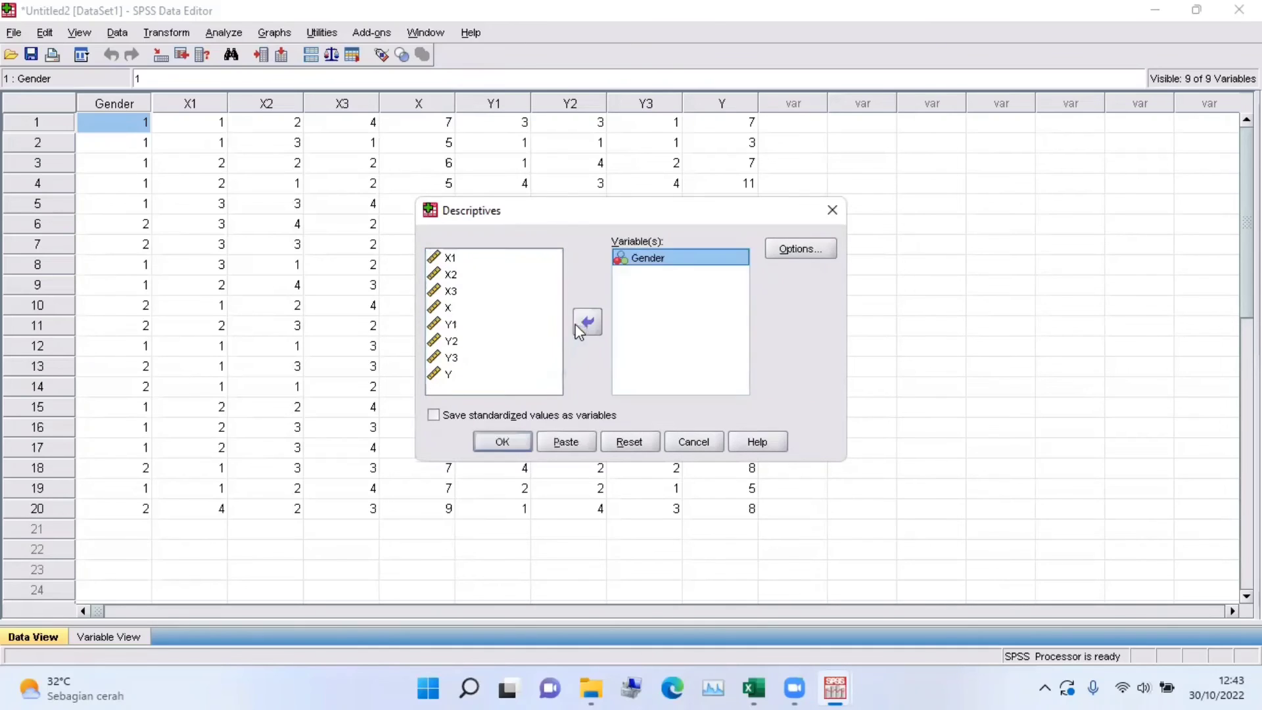
pyautogui.click(450, 308)
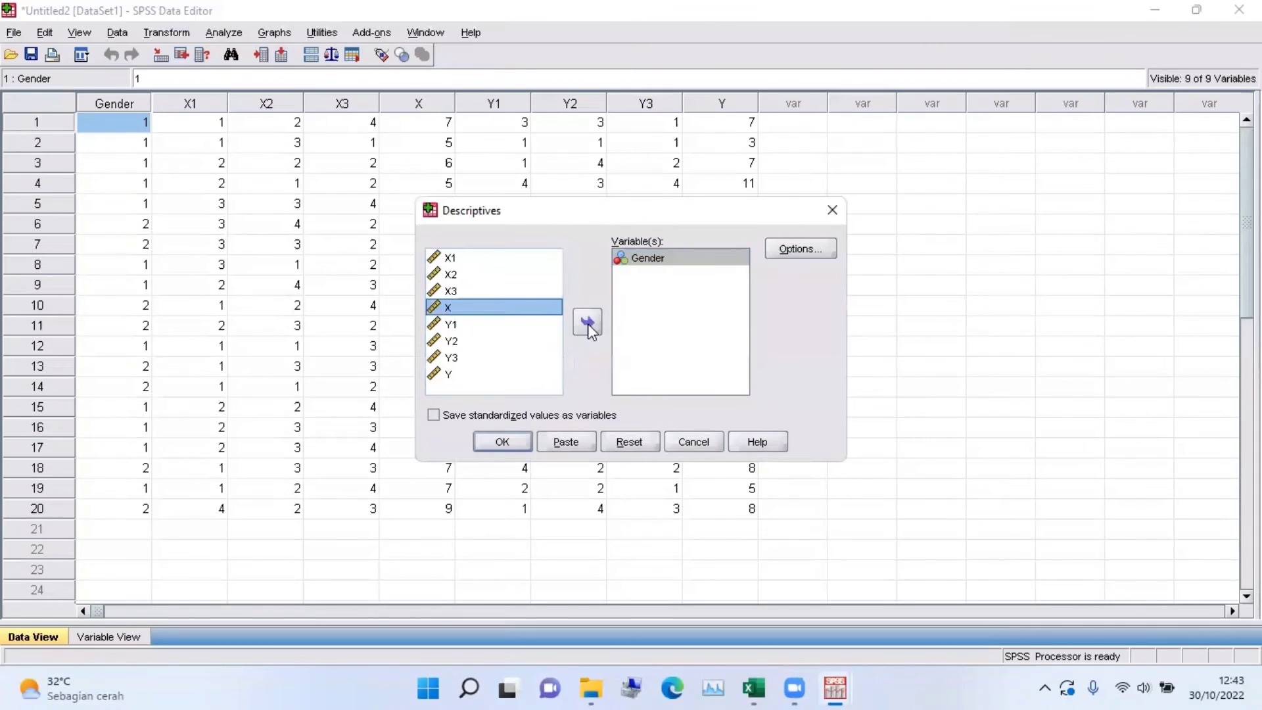
pyautogui.click(587, 324)
pyautogui.click(449, 357)
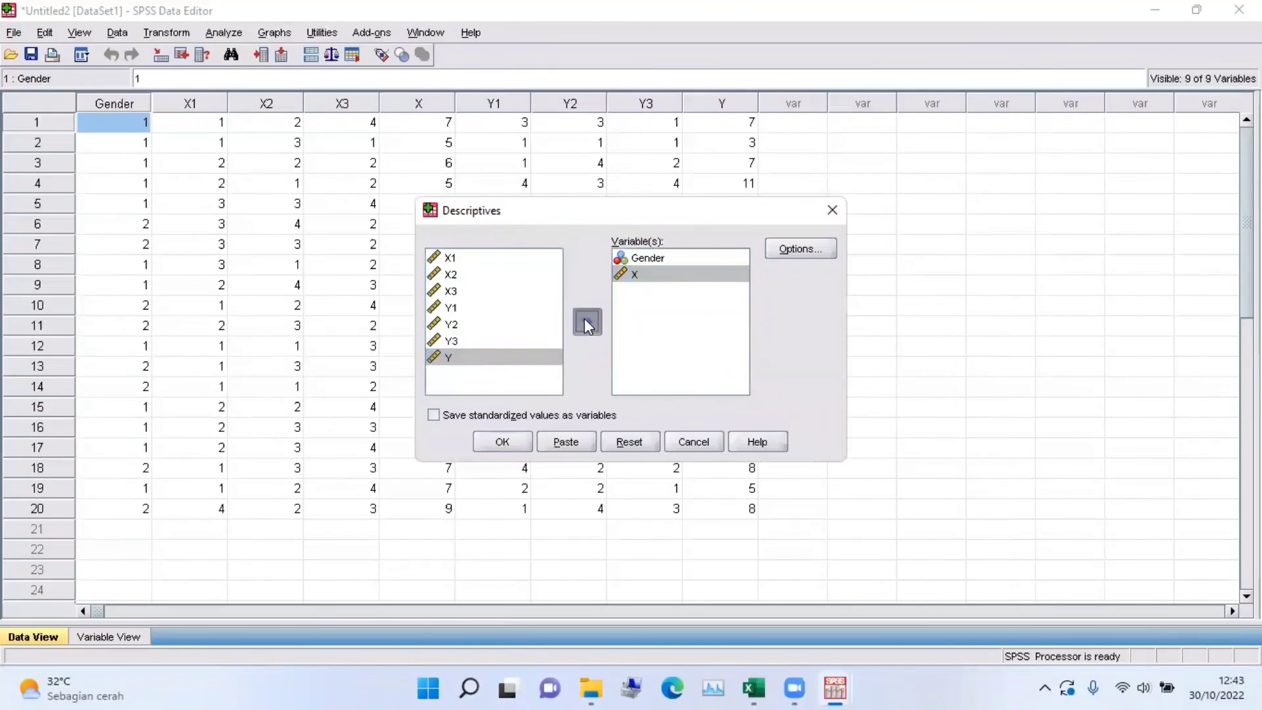
pyautogui.click(588, 325)
# Keep mean, standard deviation, minimum and maximum as the Descriptives options, and run the analysis
pyautogui.click(788, 251)
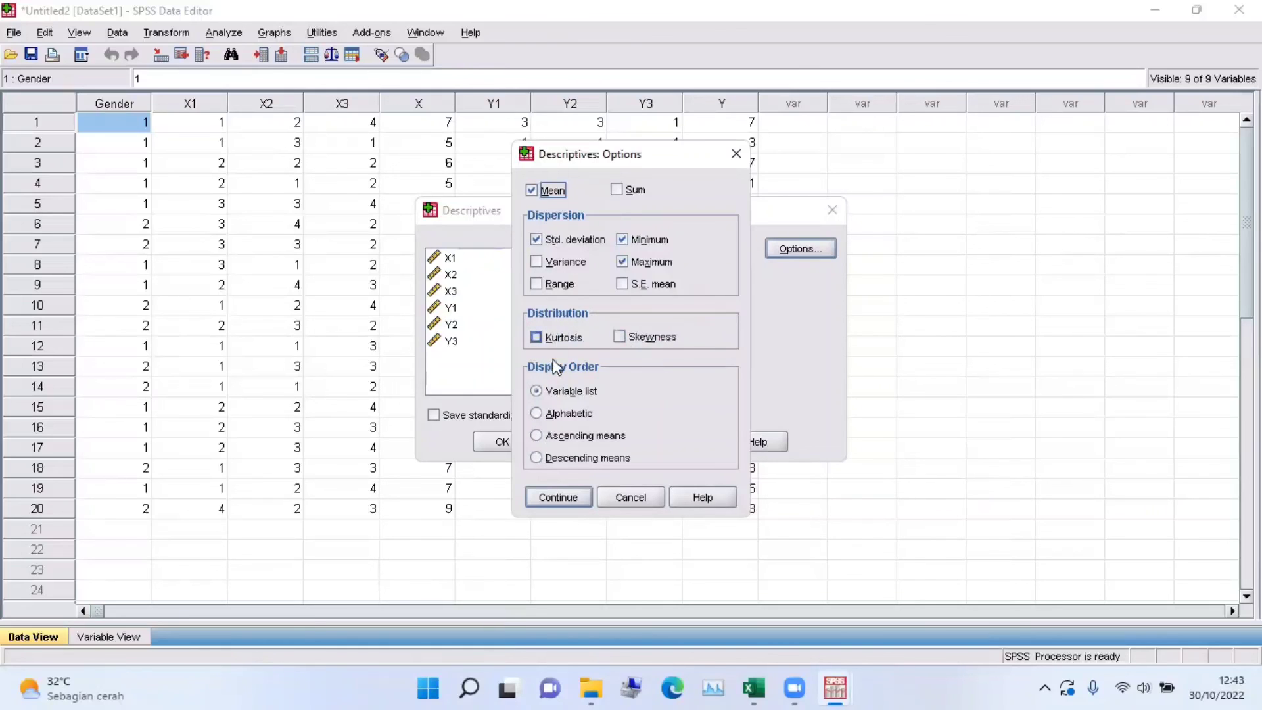
pyautogui.click(571, 499)
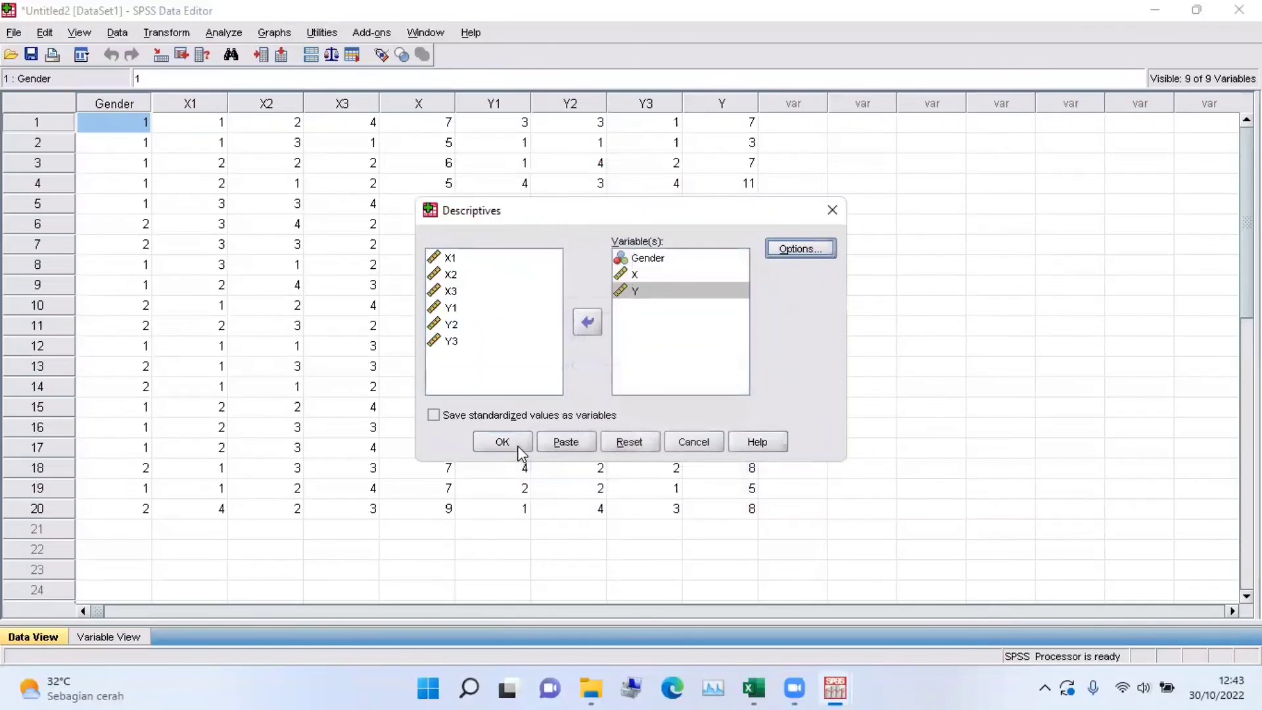
pyautogui.click(496, 443)
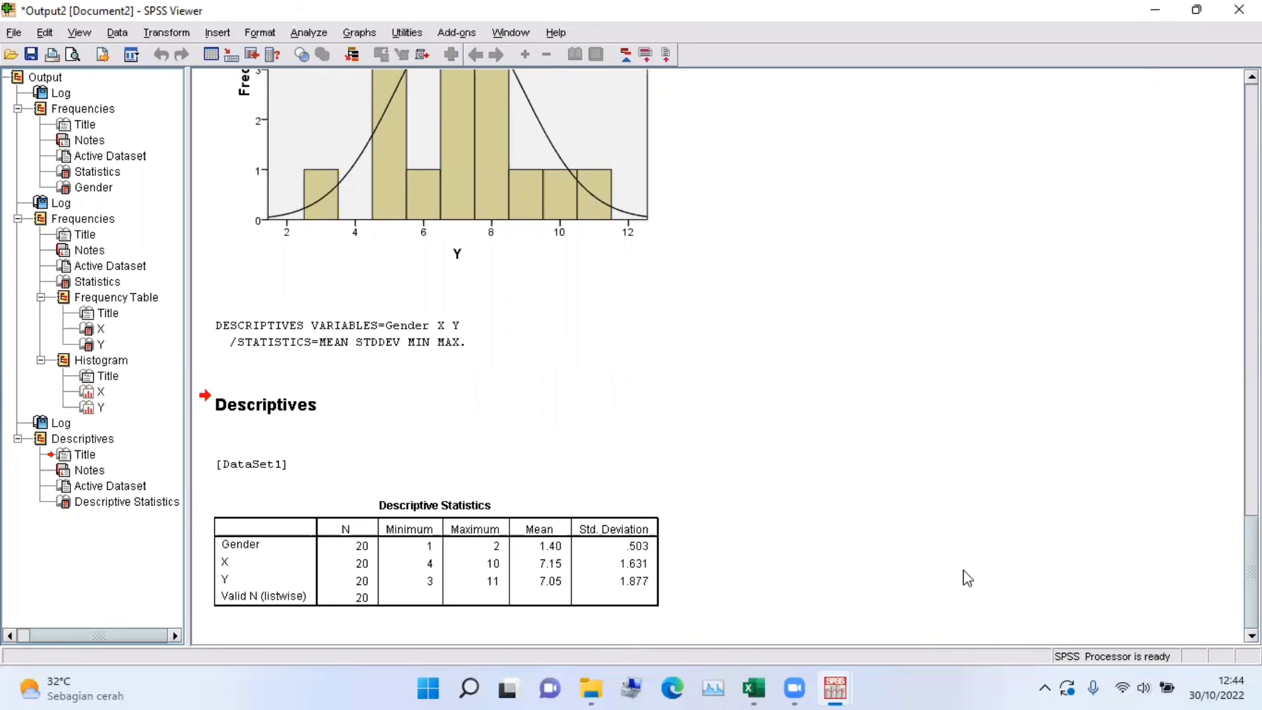
pyautogui.moveTo(794, 688)
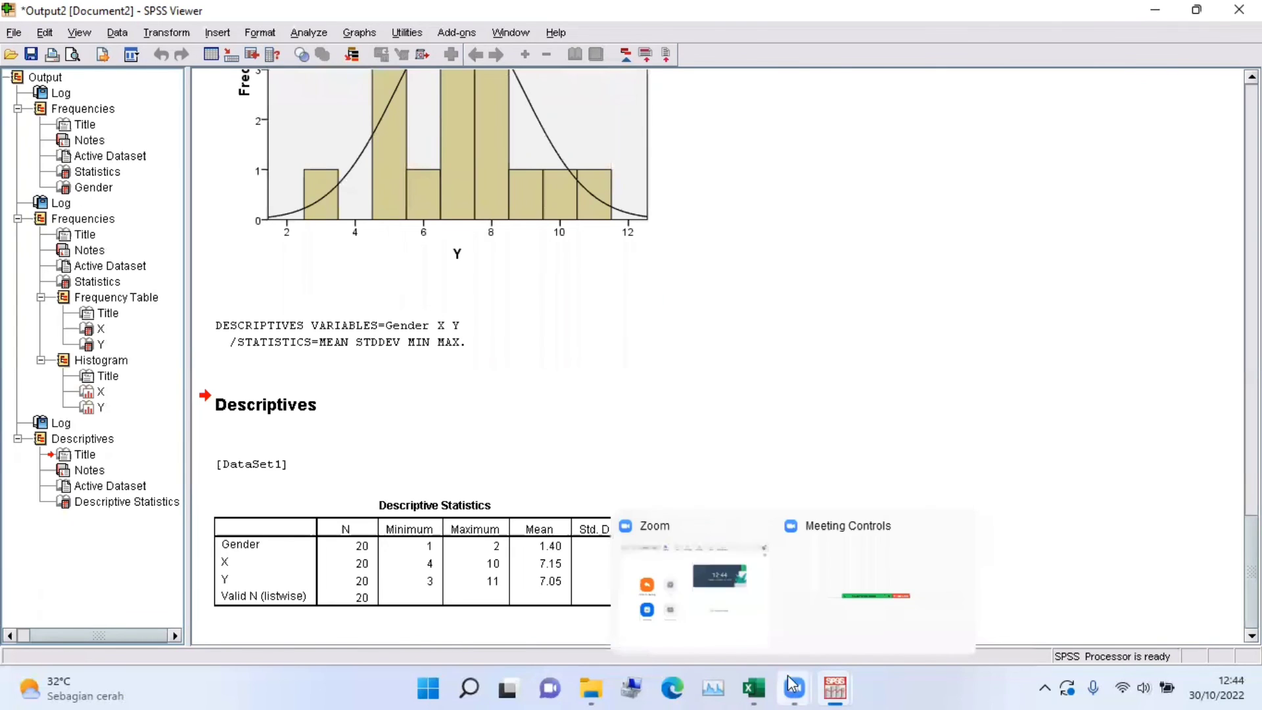